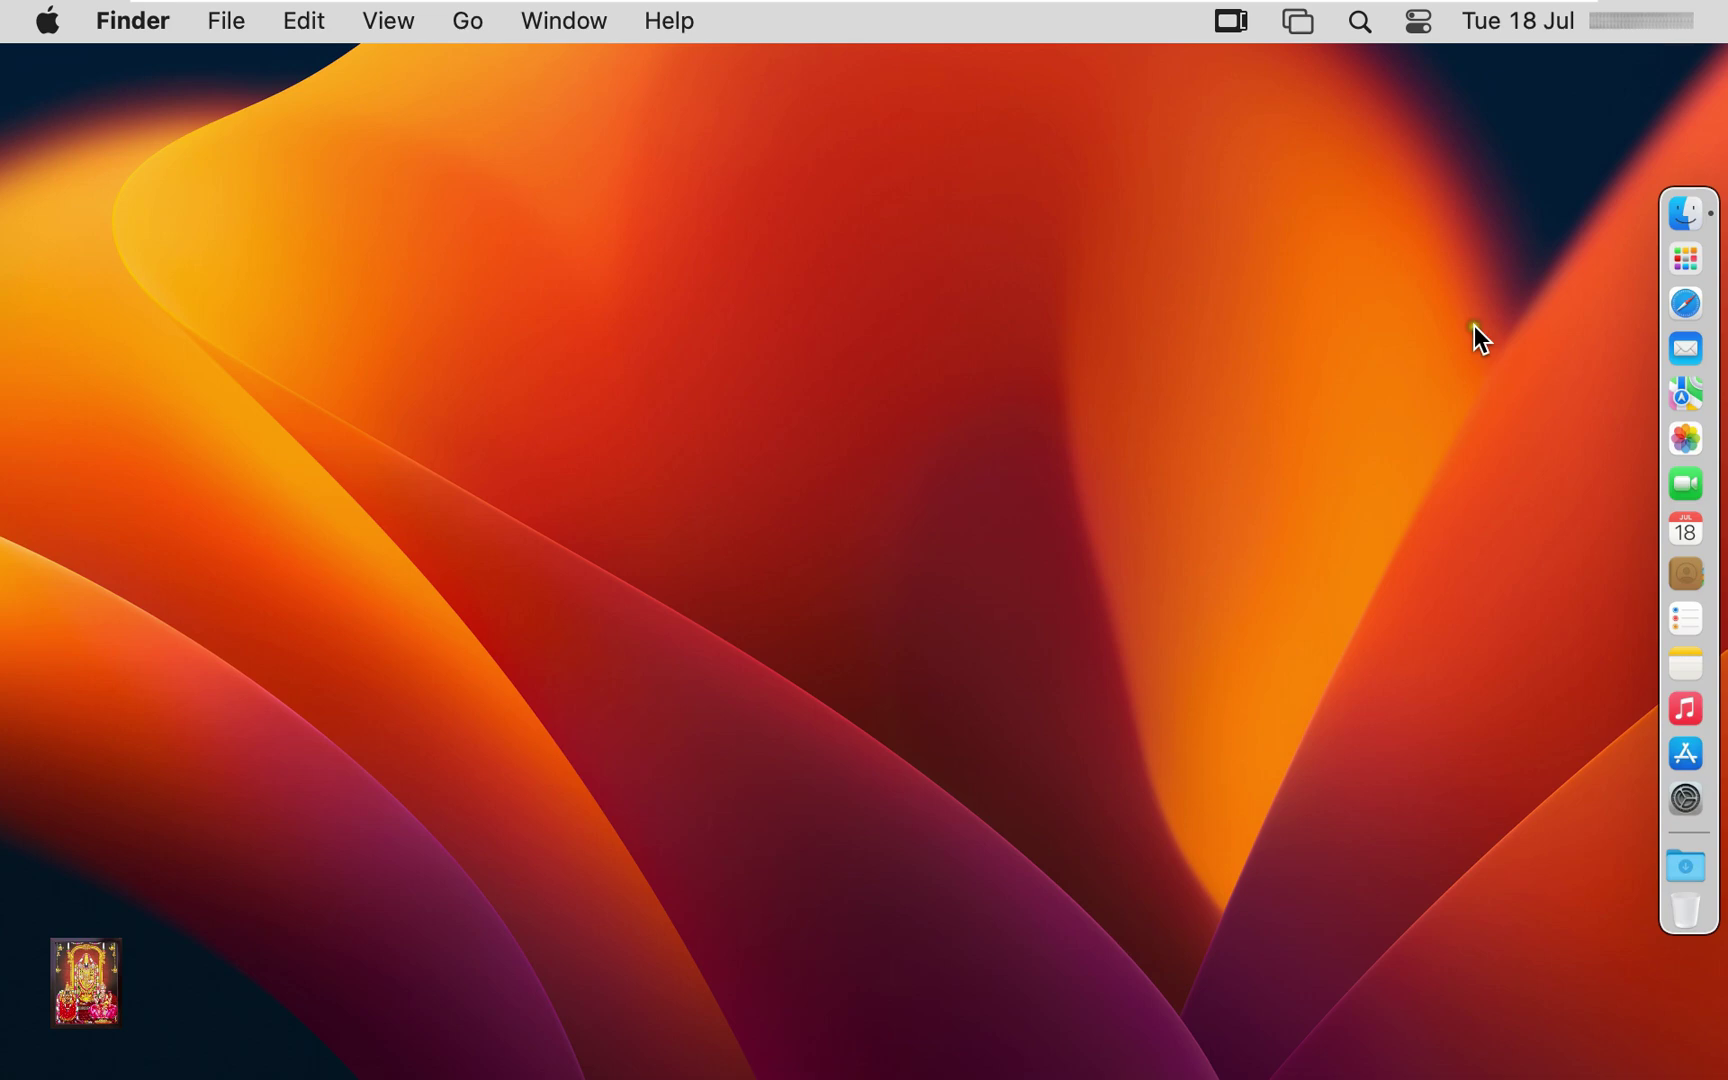
Launch Safari and go to Google from the favourites, staying signed out
{"action": "left_click", "coordinate": [1685, 302]}
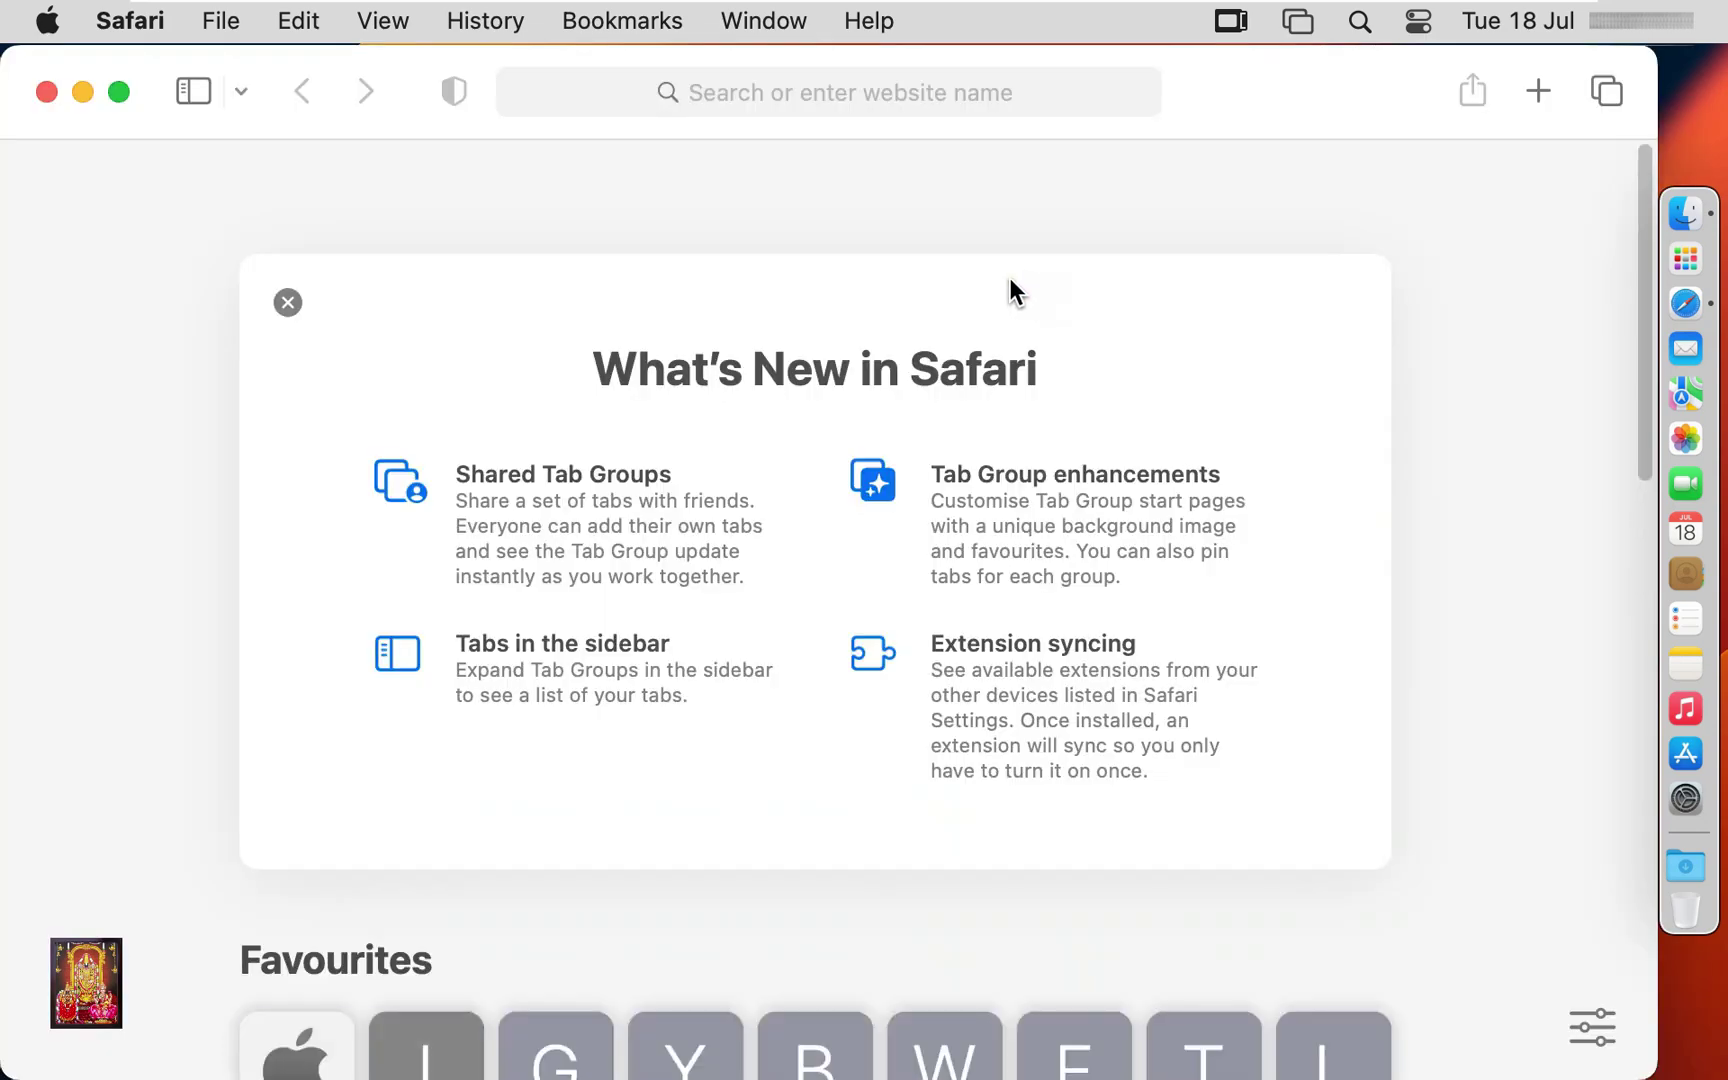
{"action": "left_click", "coordinate": [577, 1050]}
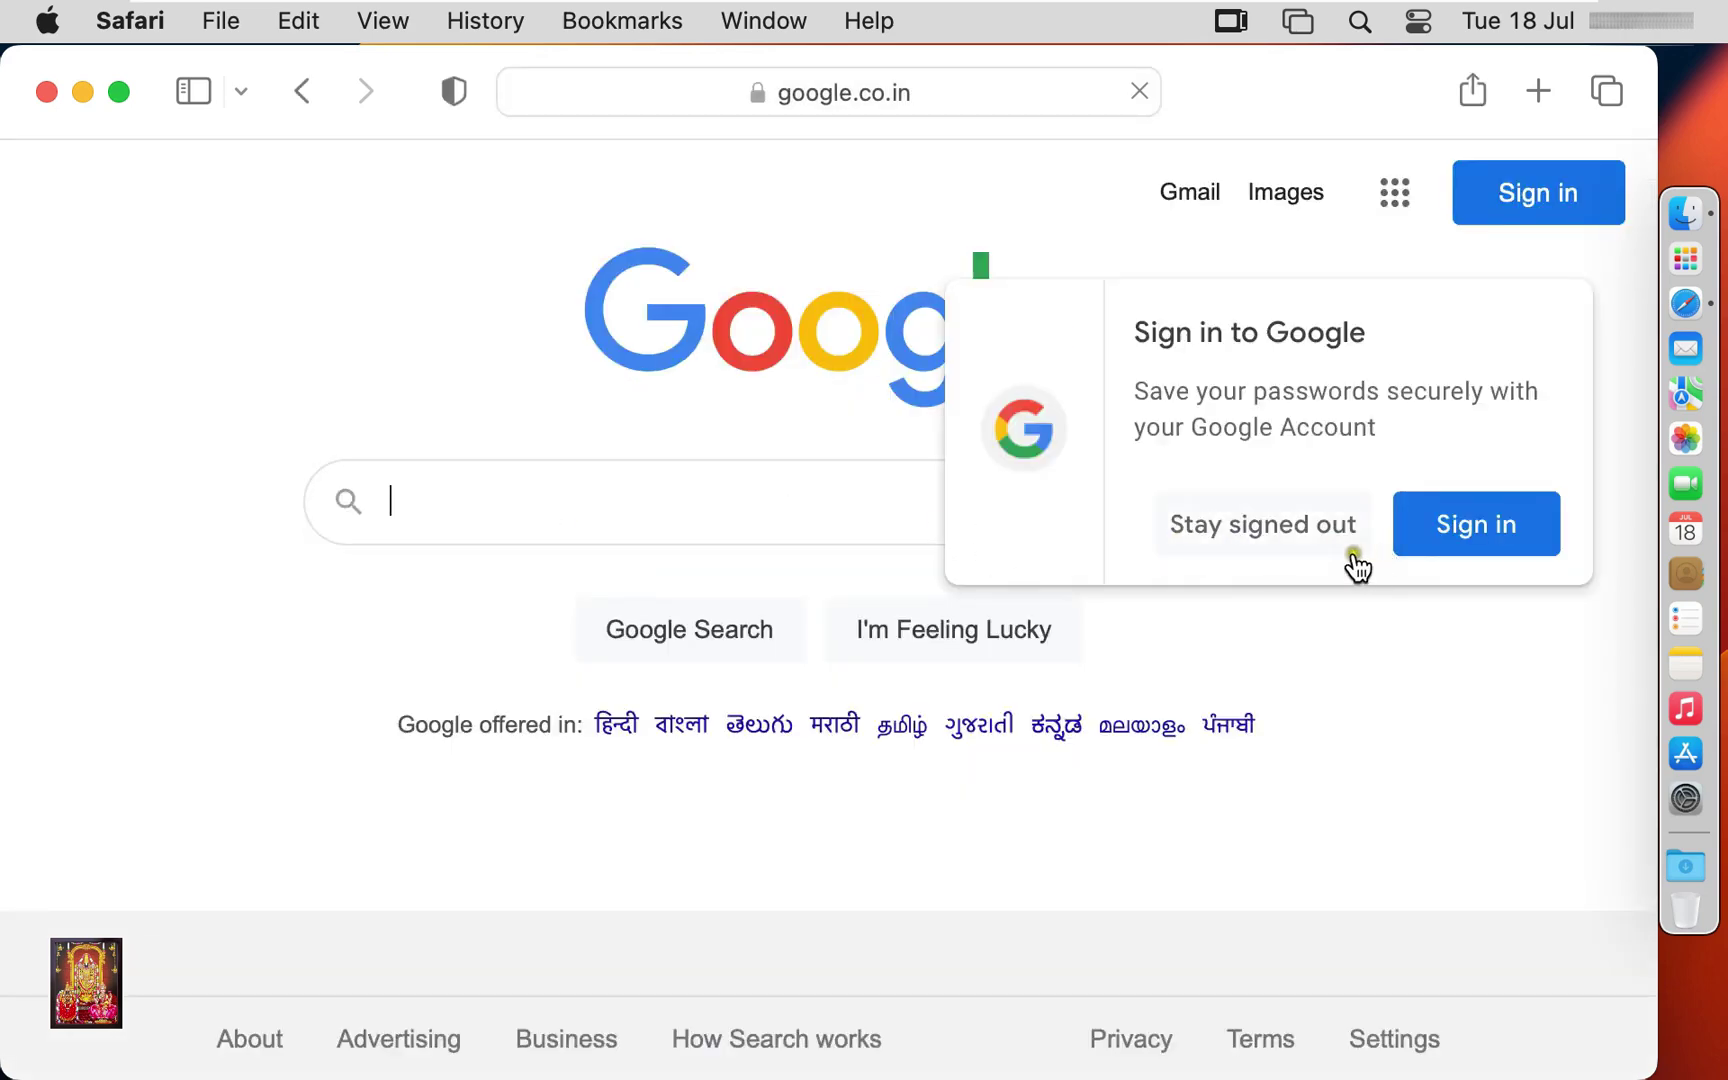
{"action": "left_click", "coordinate": [1337, 549]}
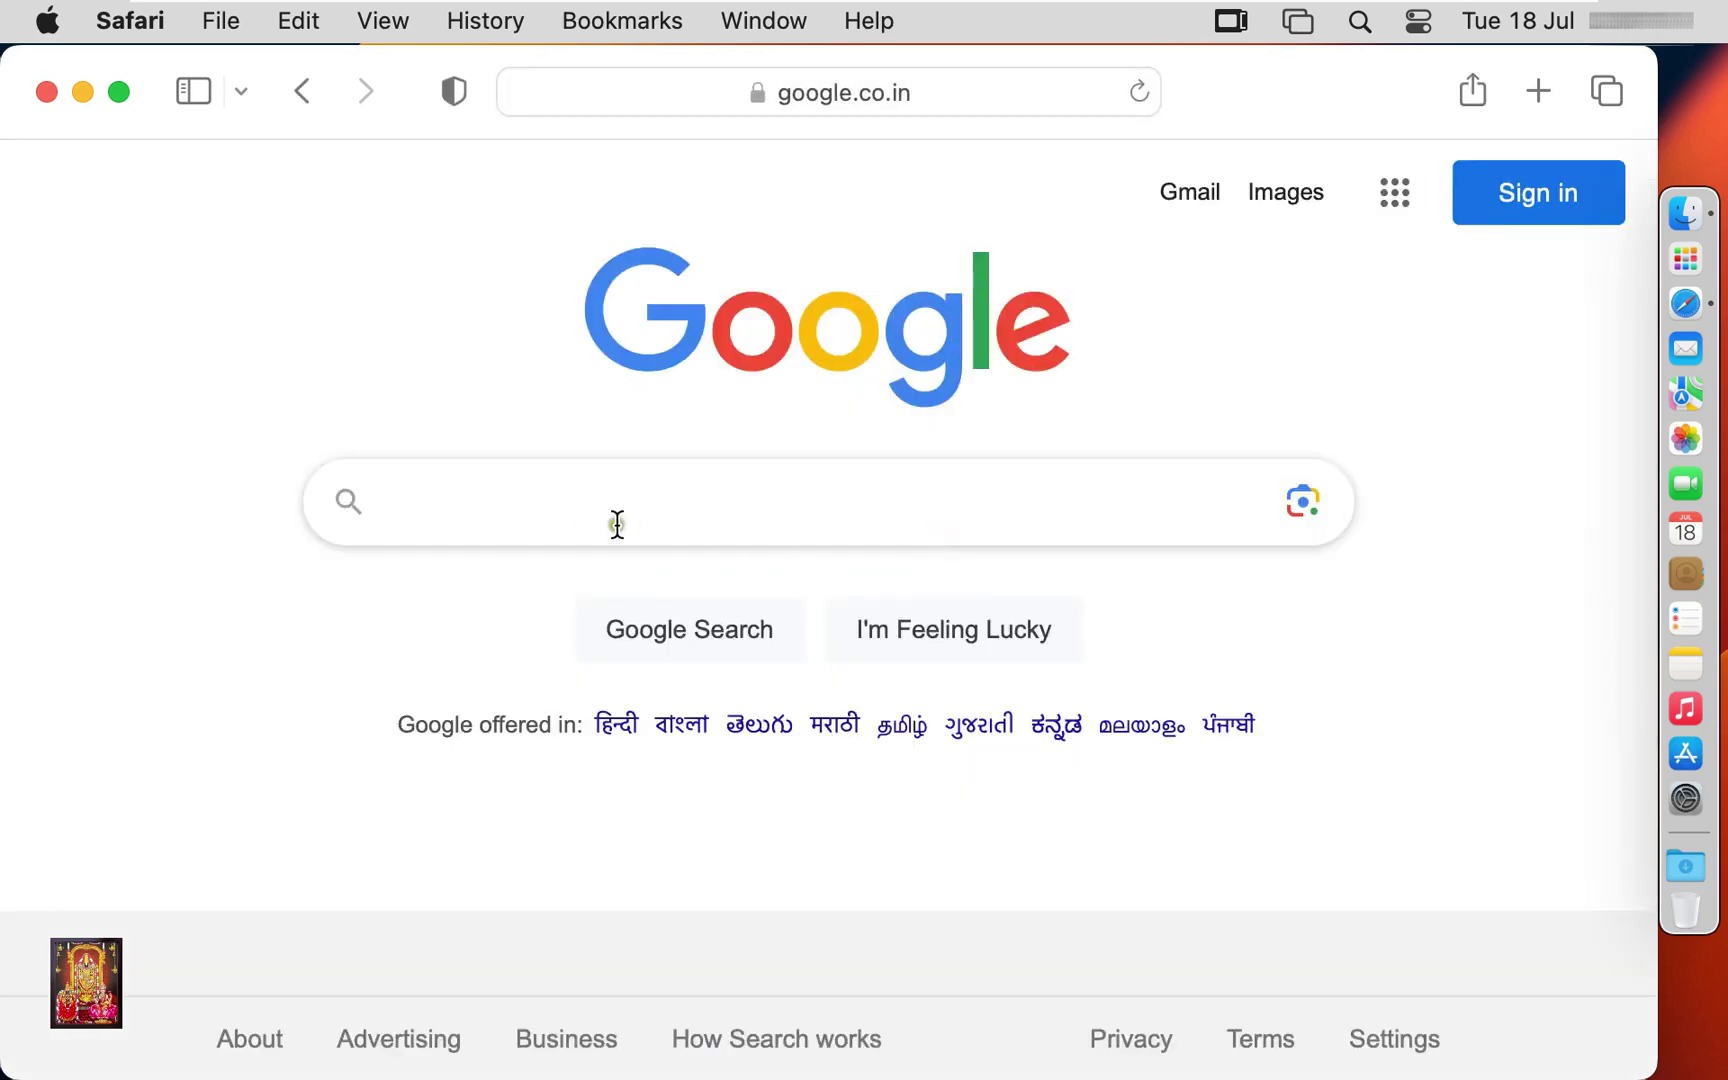
Search Google for 'download libreoffice for mac' and open LibreOffice's macOS installation guide
{"action": "left_click", "coordinate": [491, 496]}
{"action": "type", "text": "download libre"}
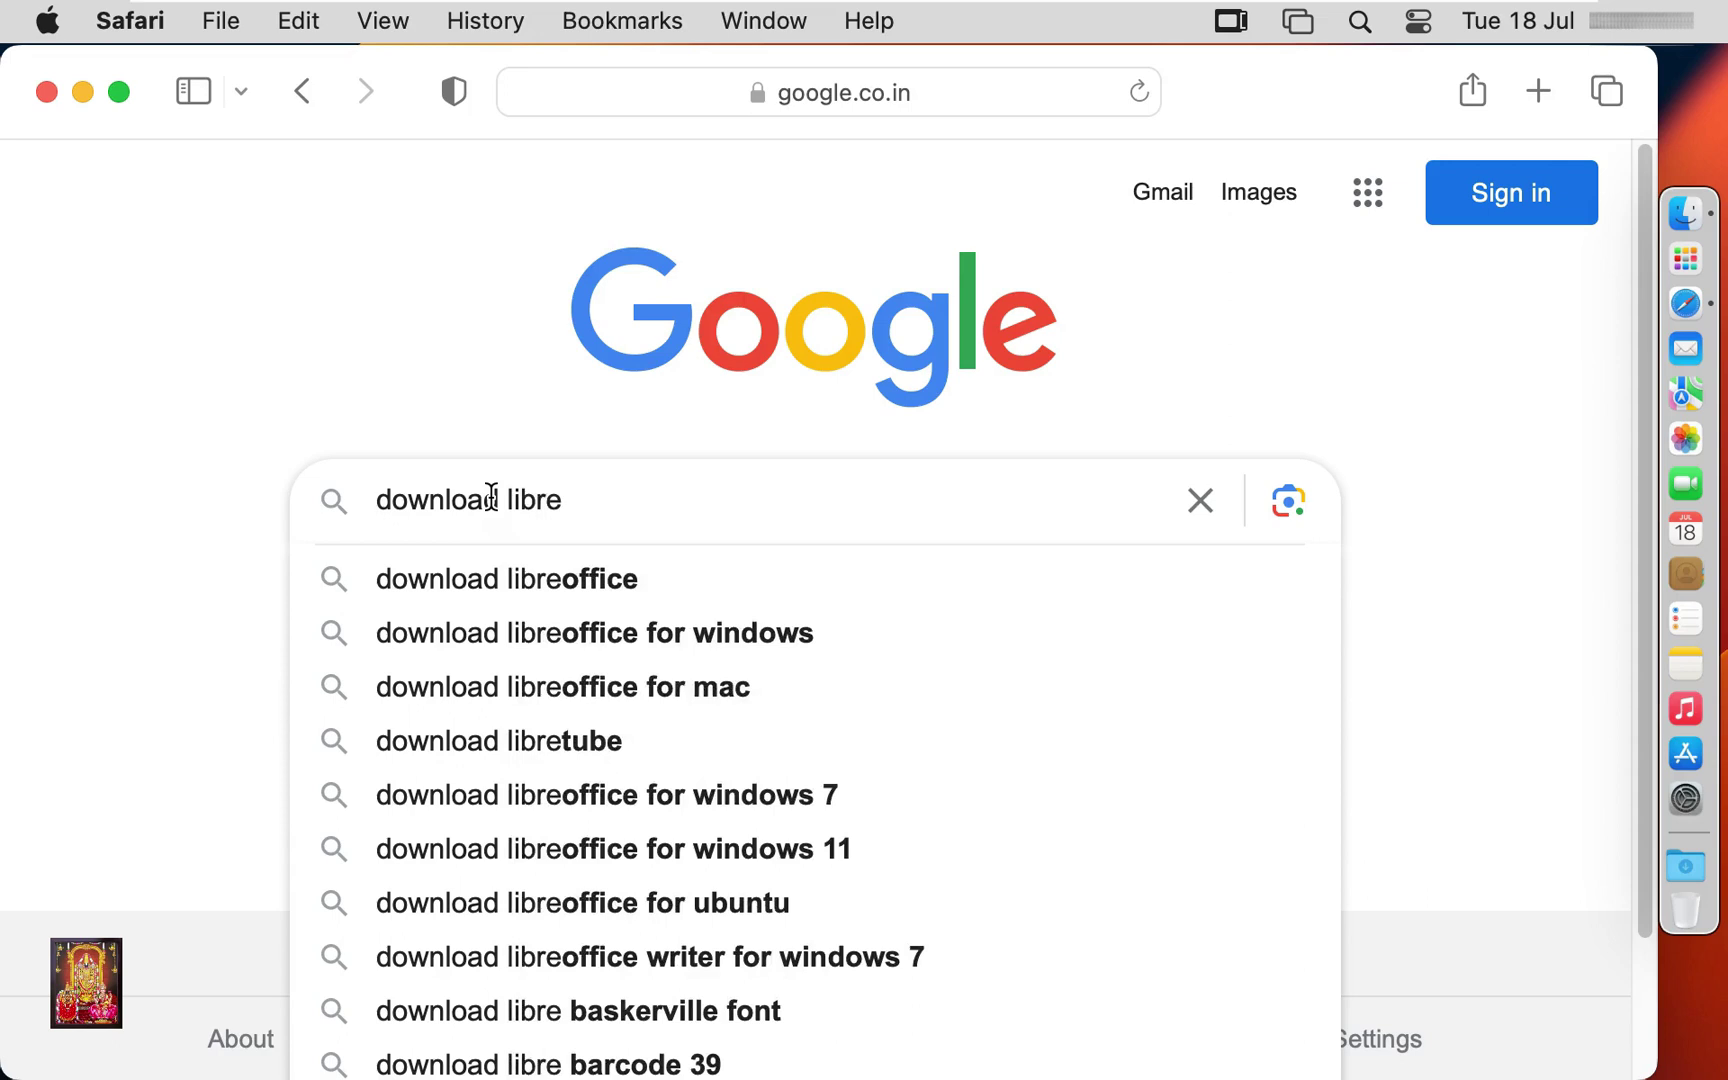
{"action": "left_click", "coordinate": [684, 698]}
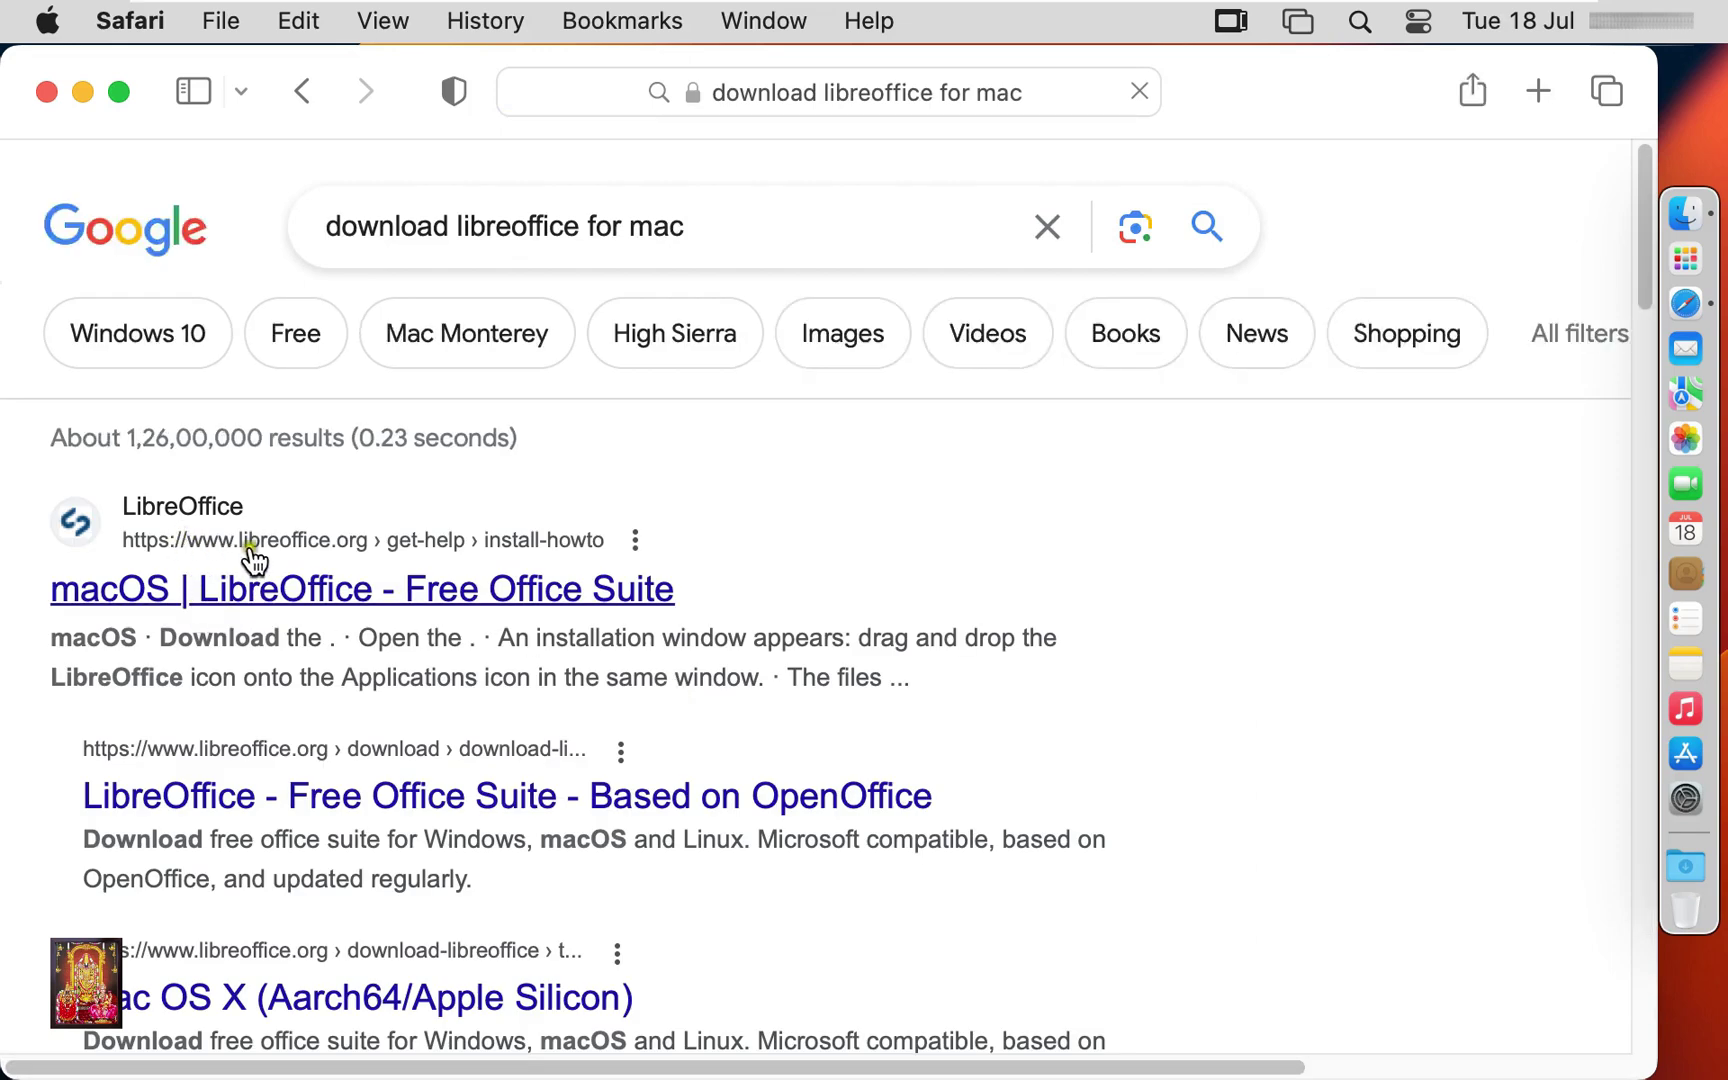
{"action": "left_click", "coordinate": [347, 545]}
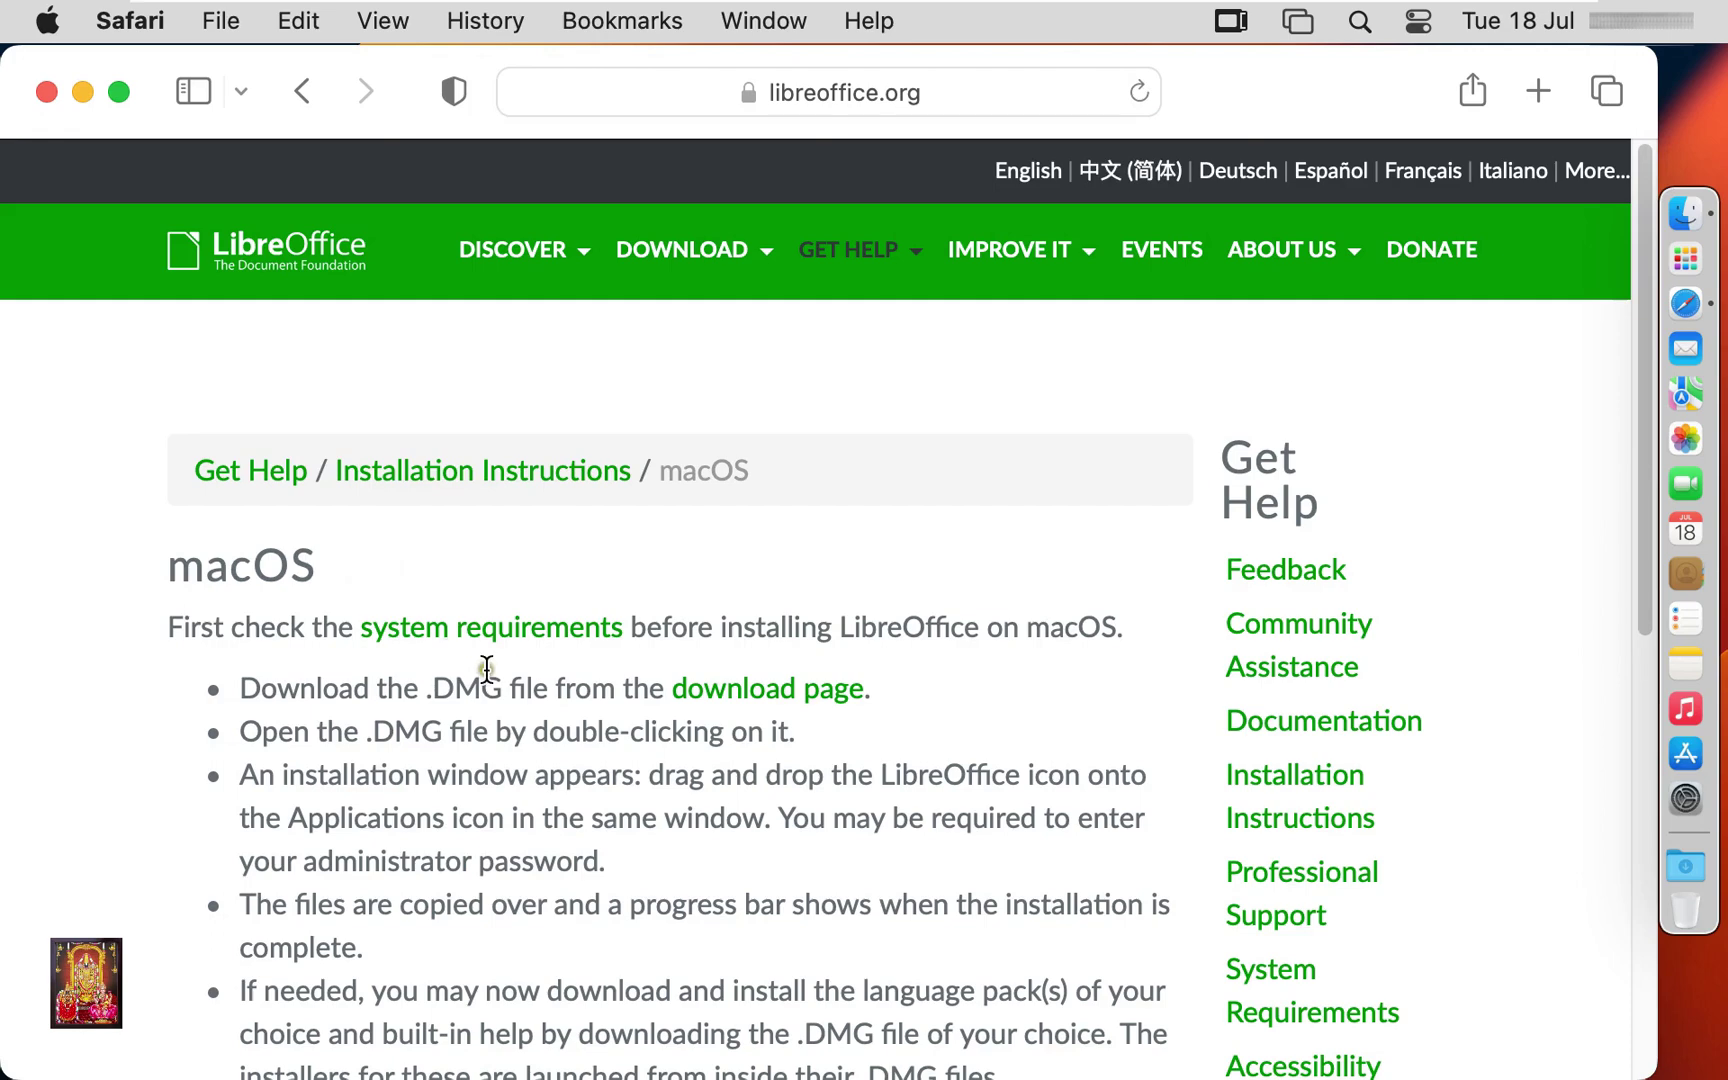
On LibreOffice's download page, keep macOS (Intel) selected and start the 7.5.4 download
{"action": "left_click", "coordinate": [790, 695]}
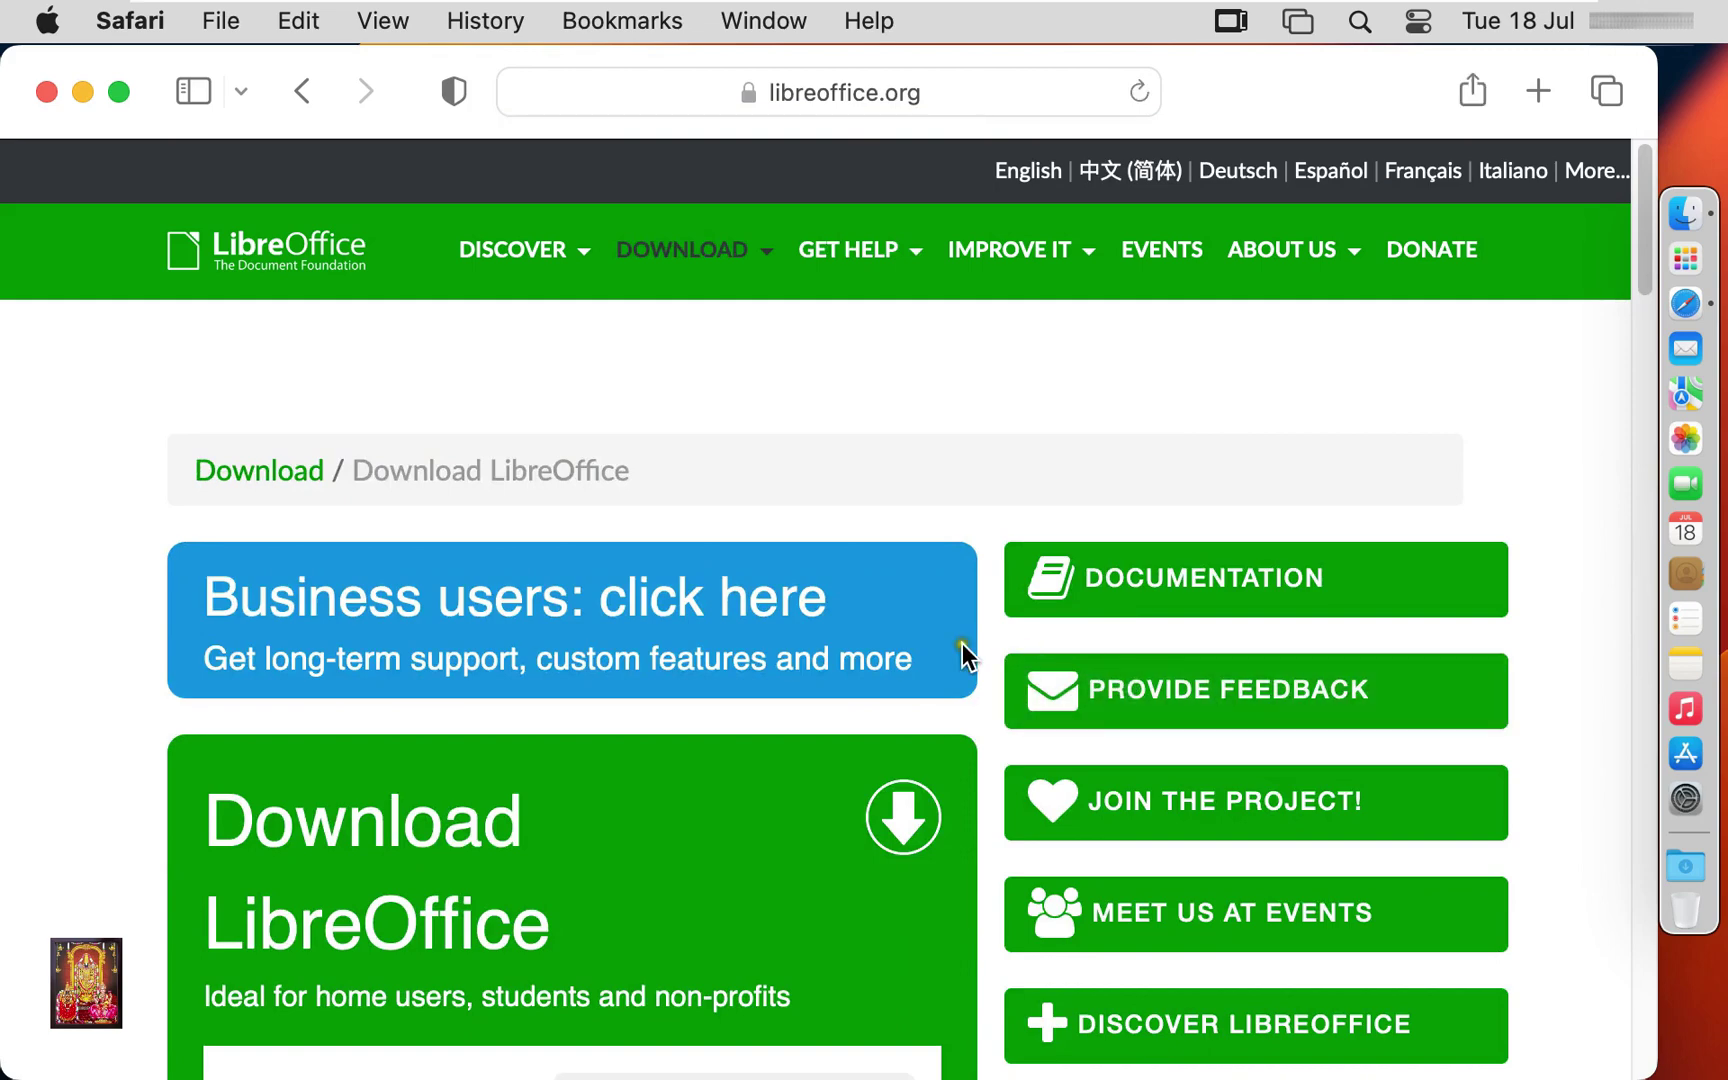
{"action": "scroll", "coordinate": [880, 658], "scroll_direction": "down", "scroll_amount": 1}
{"action": "scroll", "coordinate": [776, 668], "scroll_direction": "down", "scroll_amount": 5}
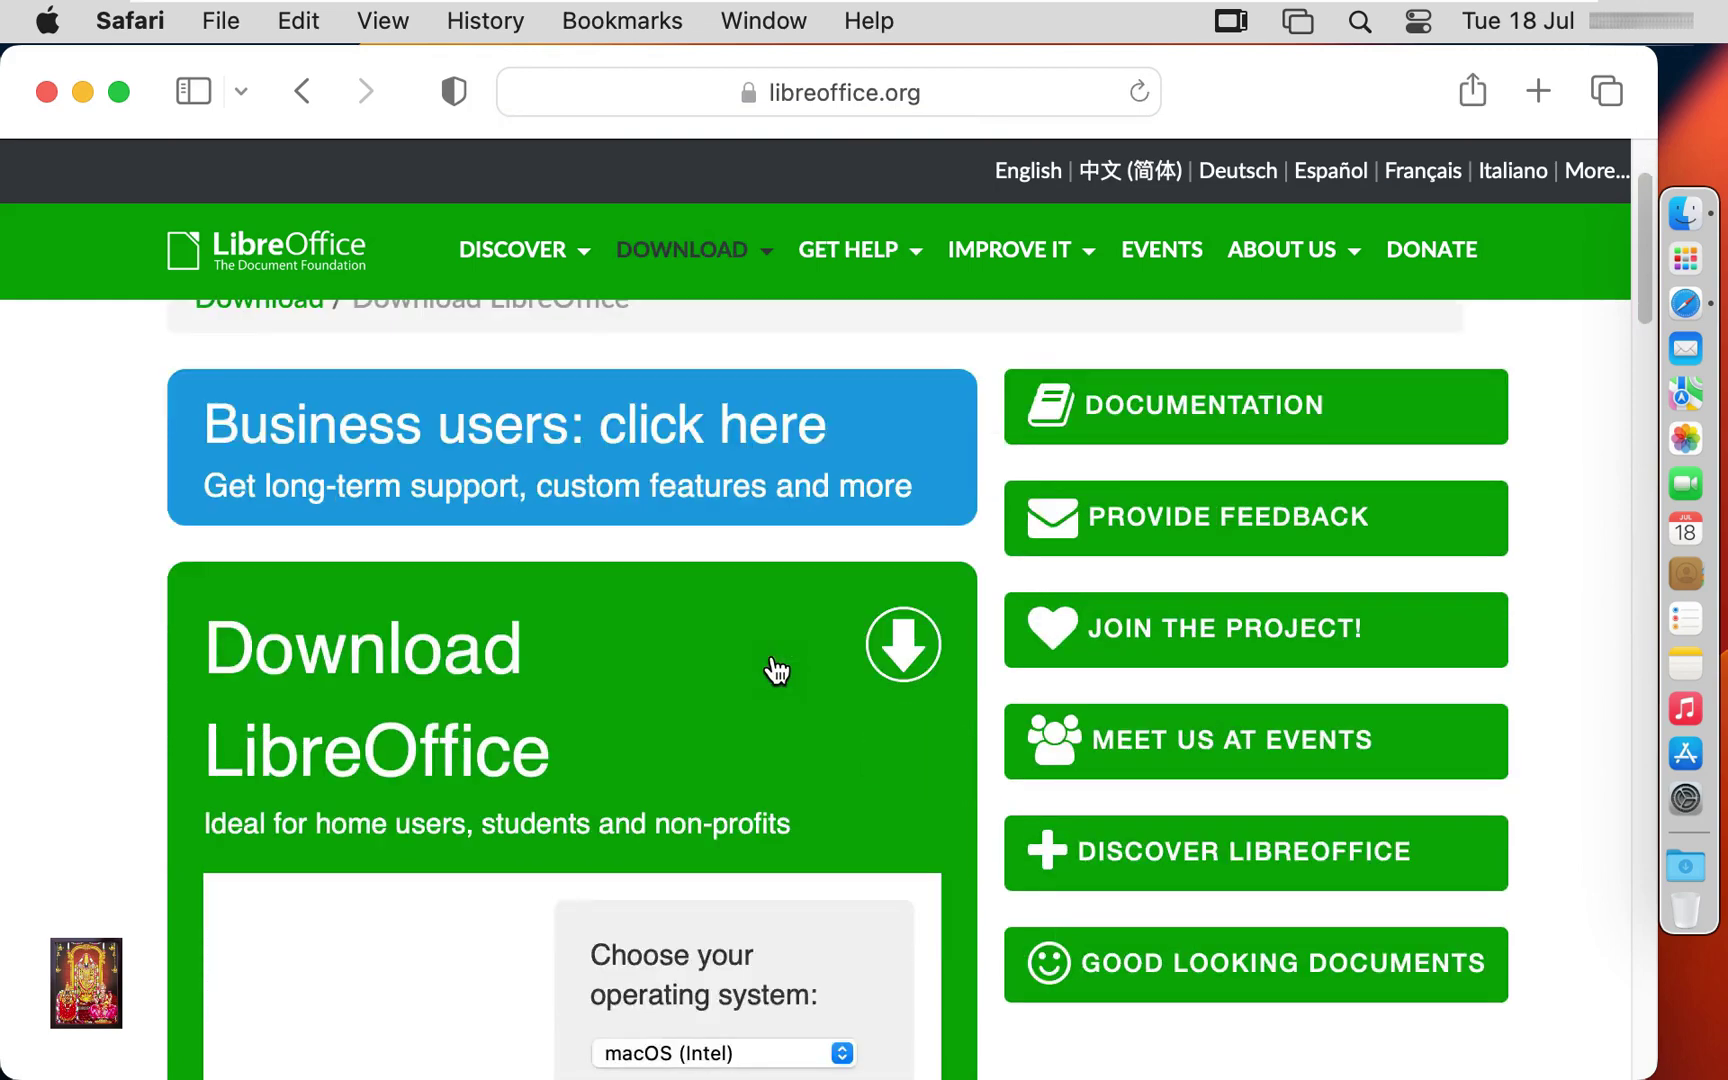
{"action": "scroll", "coordinate": [772, 655], "scroll_direction": "down", "scroll_amount": 3}
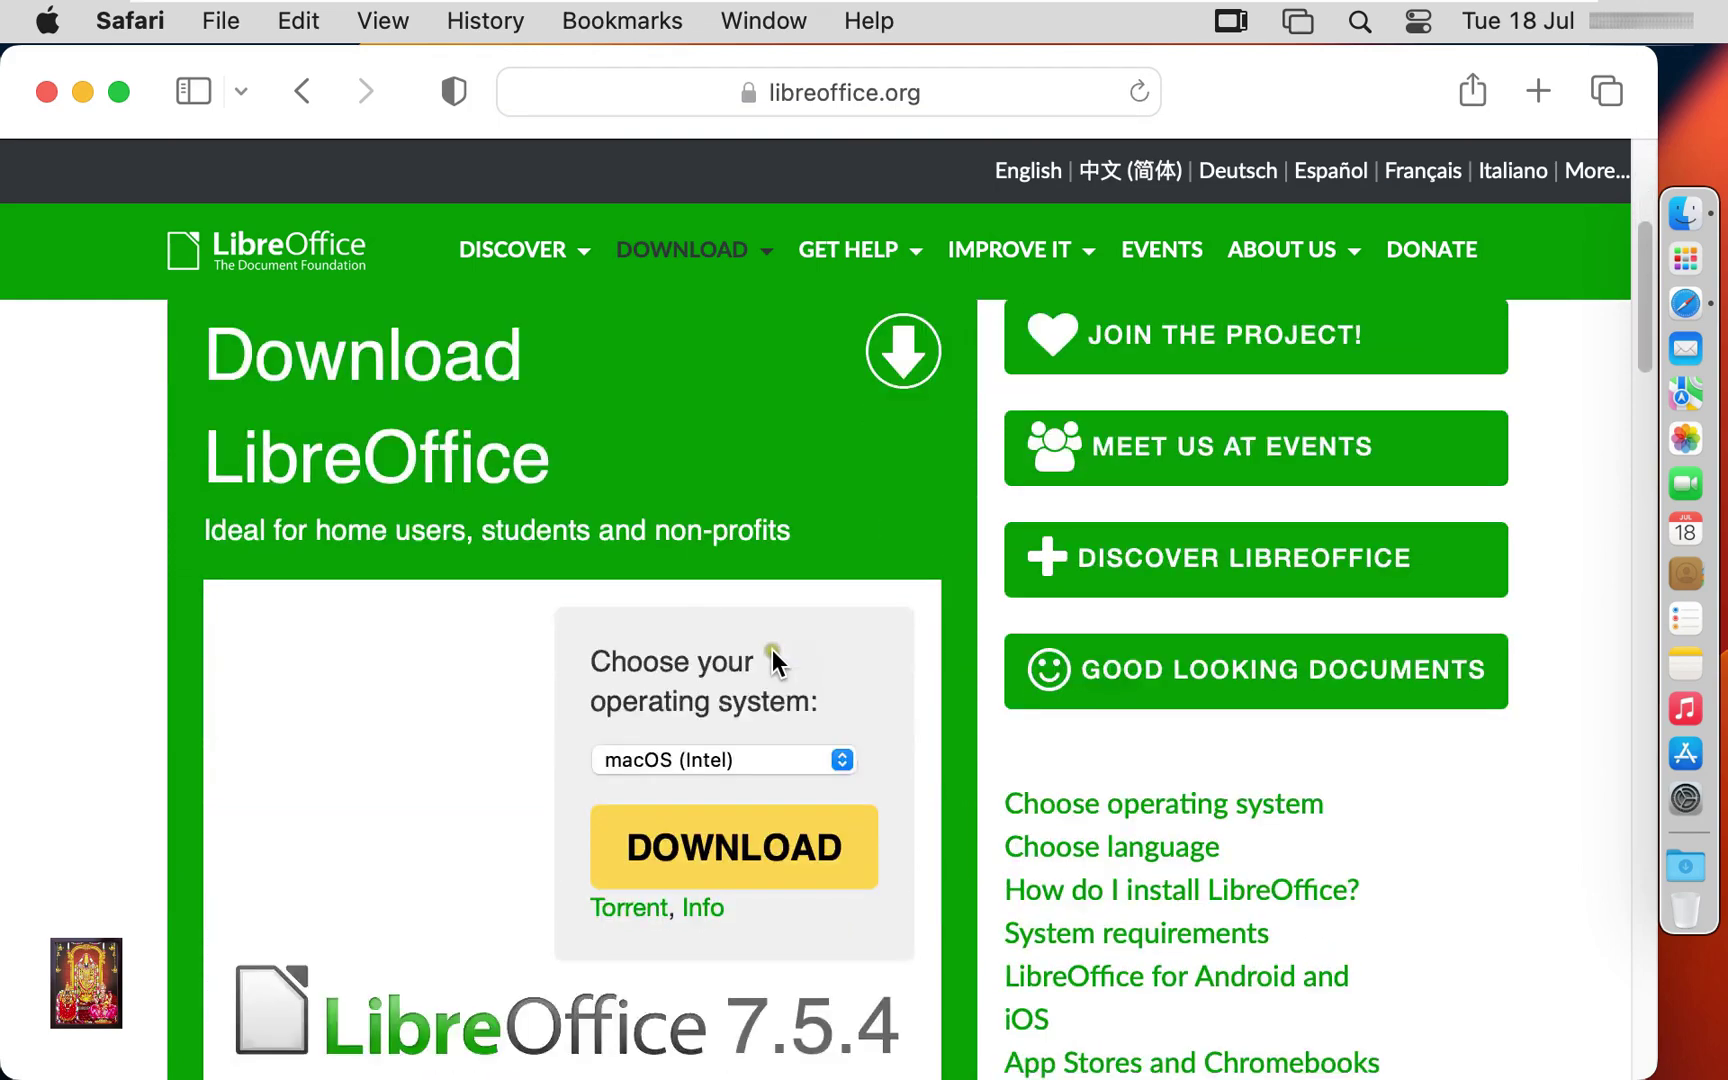
{"action": "left_click", "coordinate": [842, 645]}
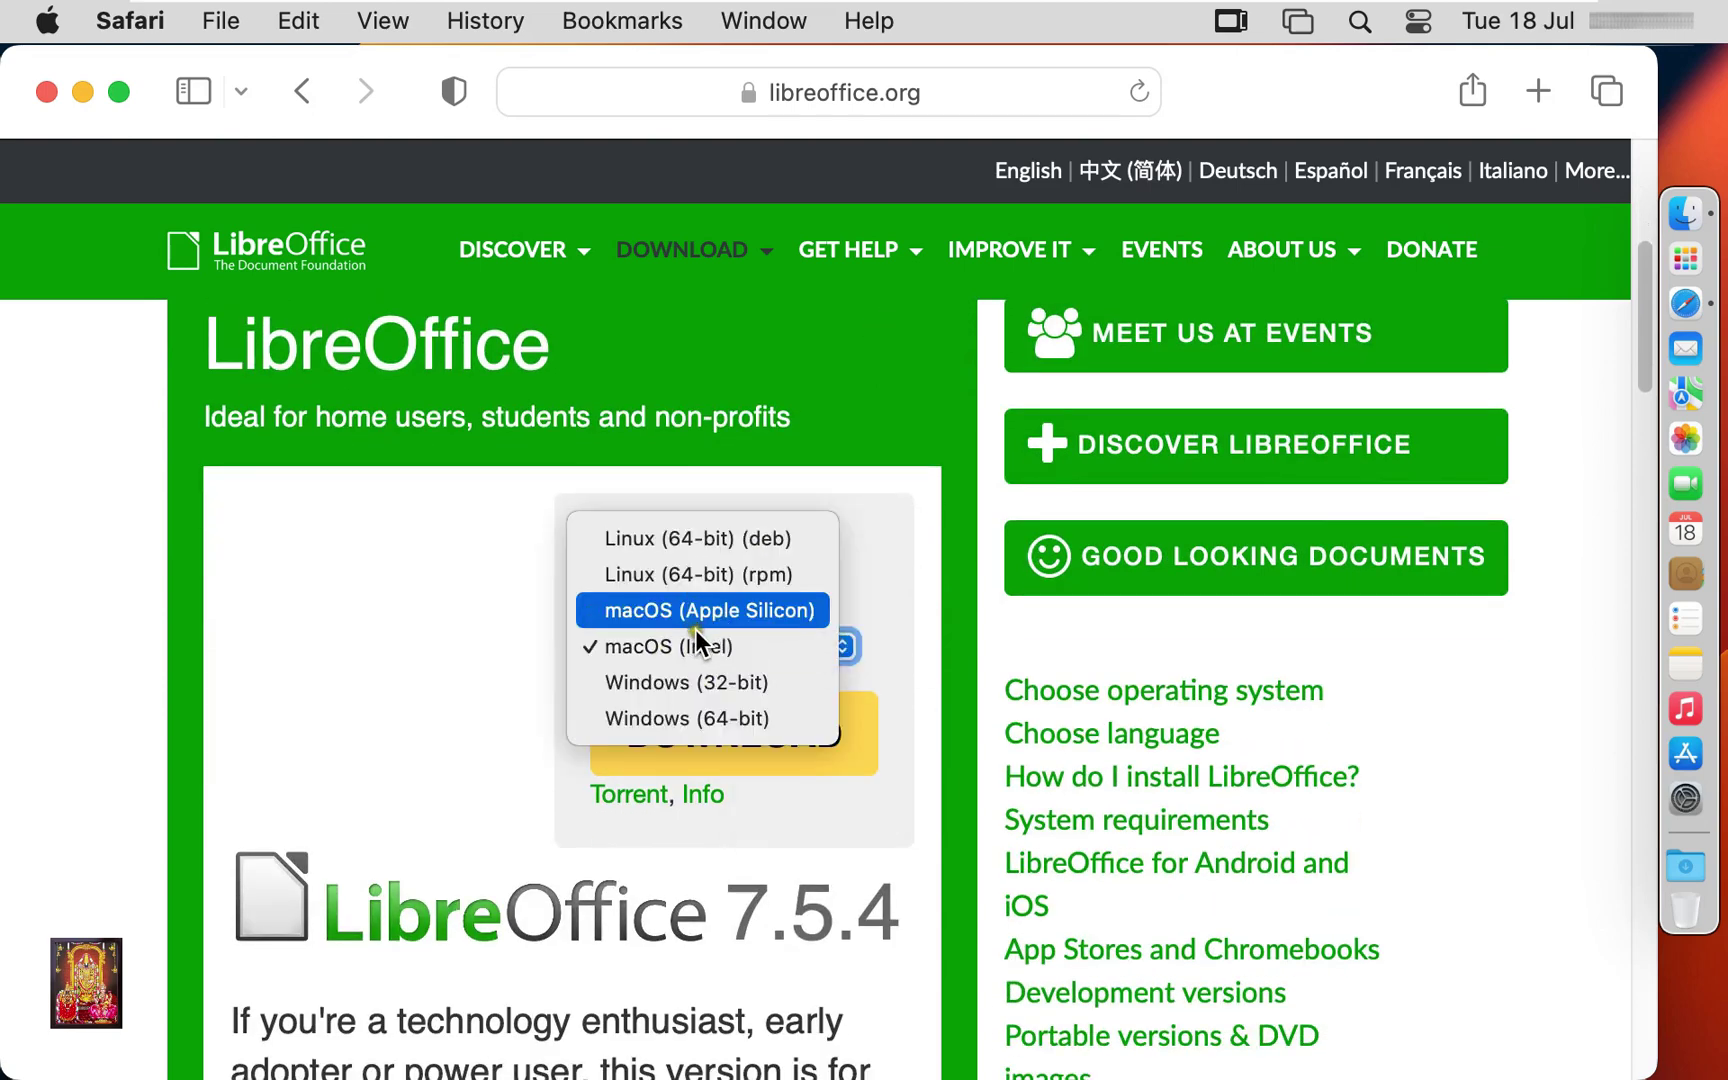
{"action": "left_click", "coordinate": [450, 683]}
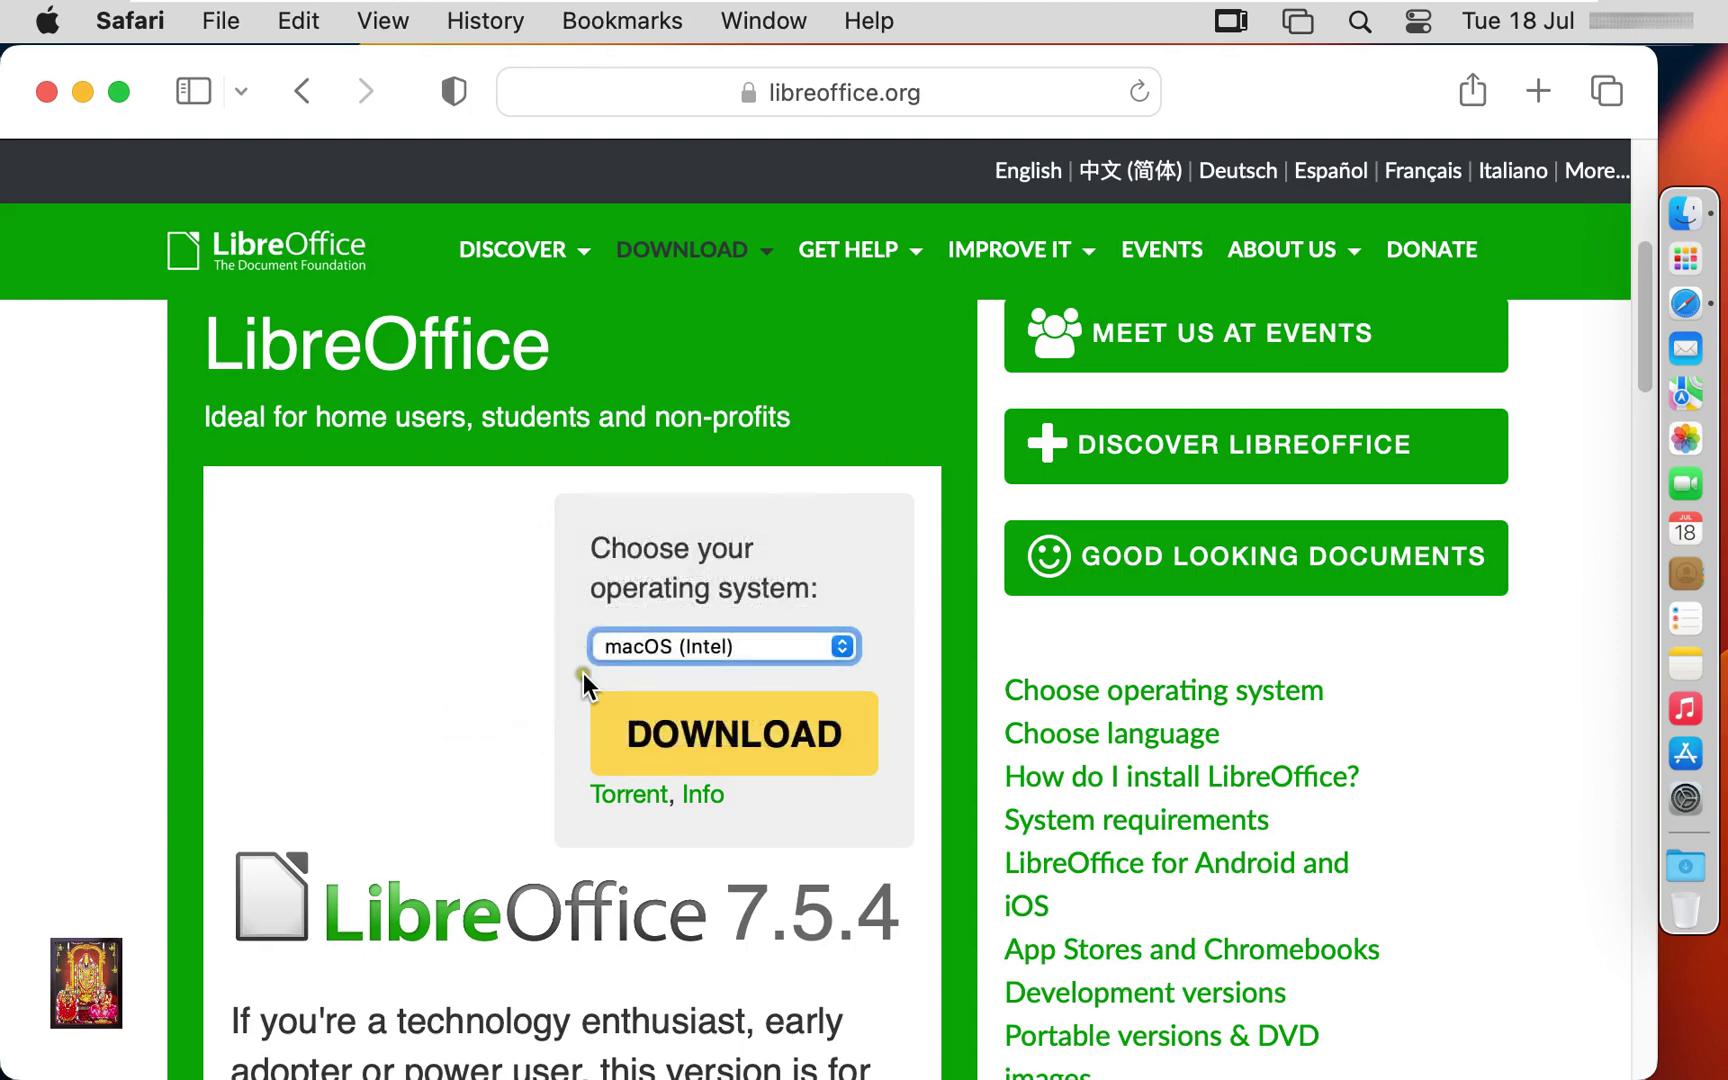
{"action": "left_click", "coordinate": [735, 740]}
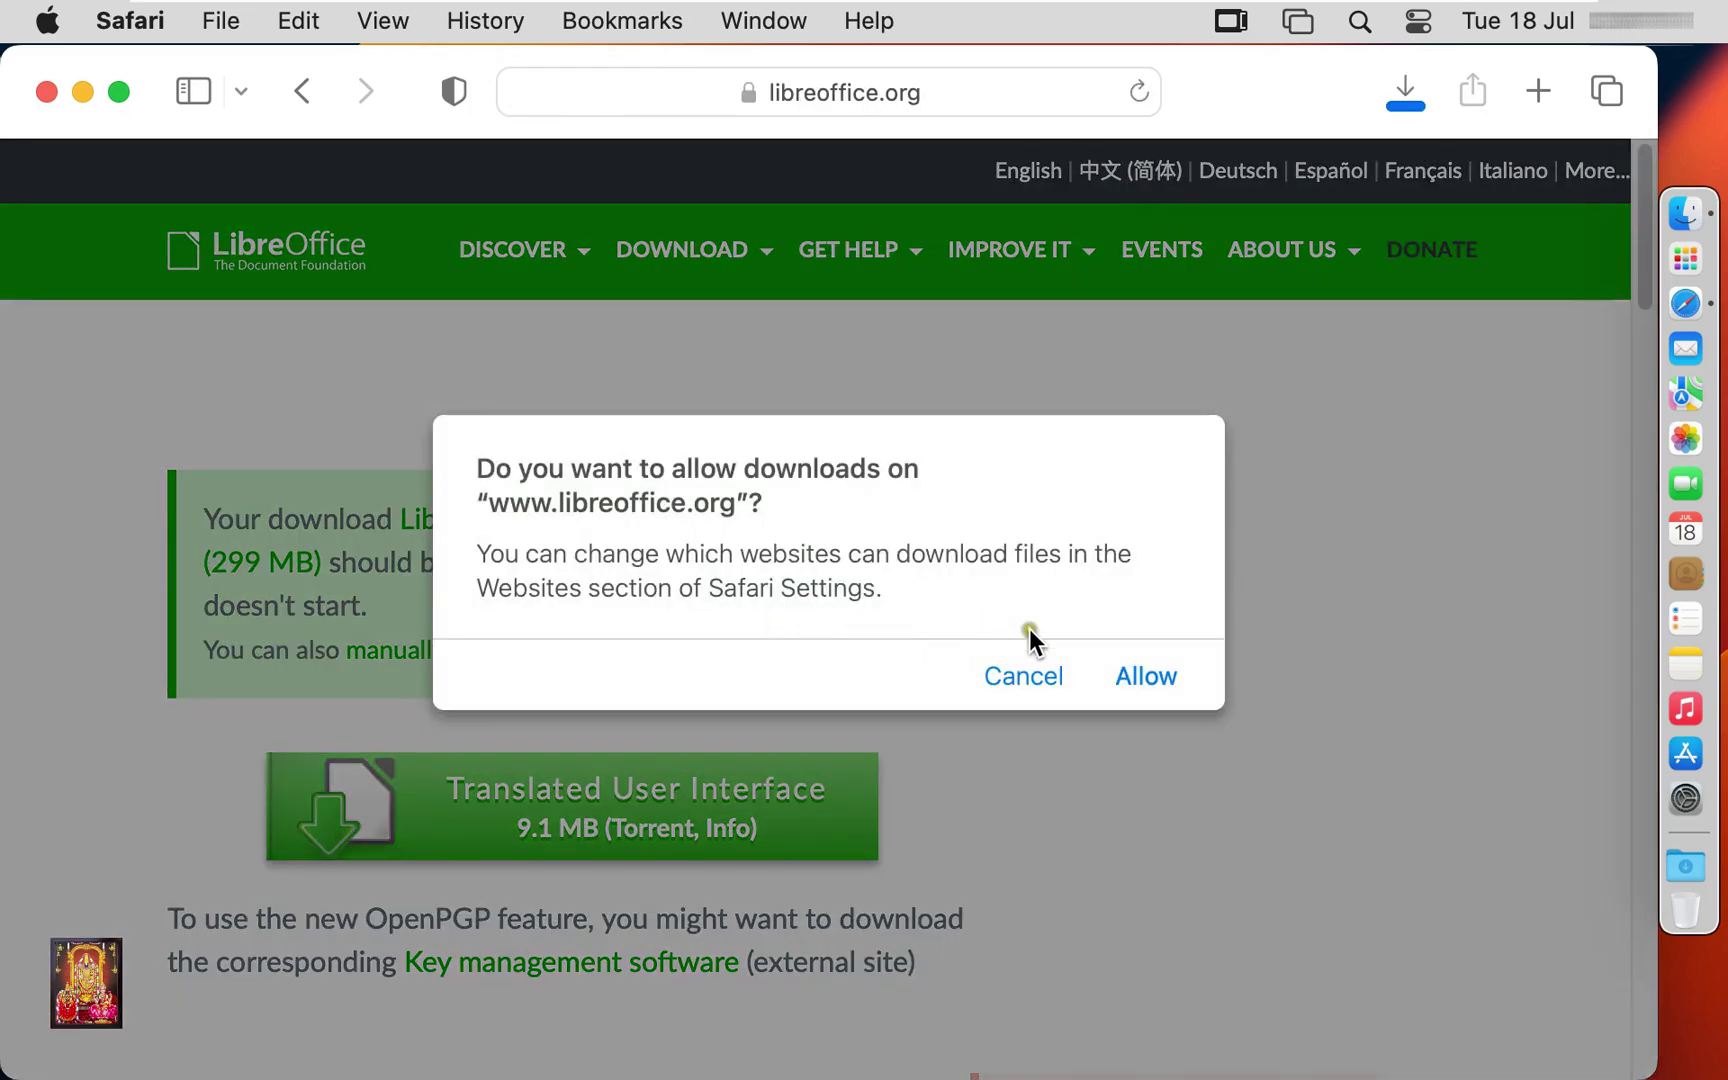
Allow downloads from libreoffice.org and show the LibreOffice_7.5.4_MacOS_x86-64.dmg download progress
{"action": "left_click", "coordinate": [1133, 685]}
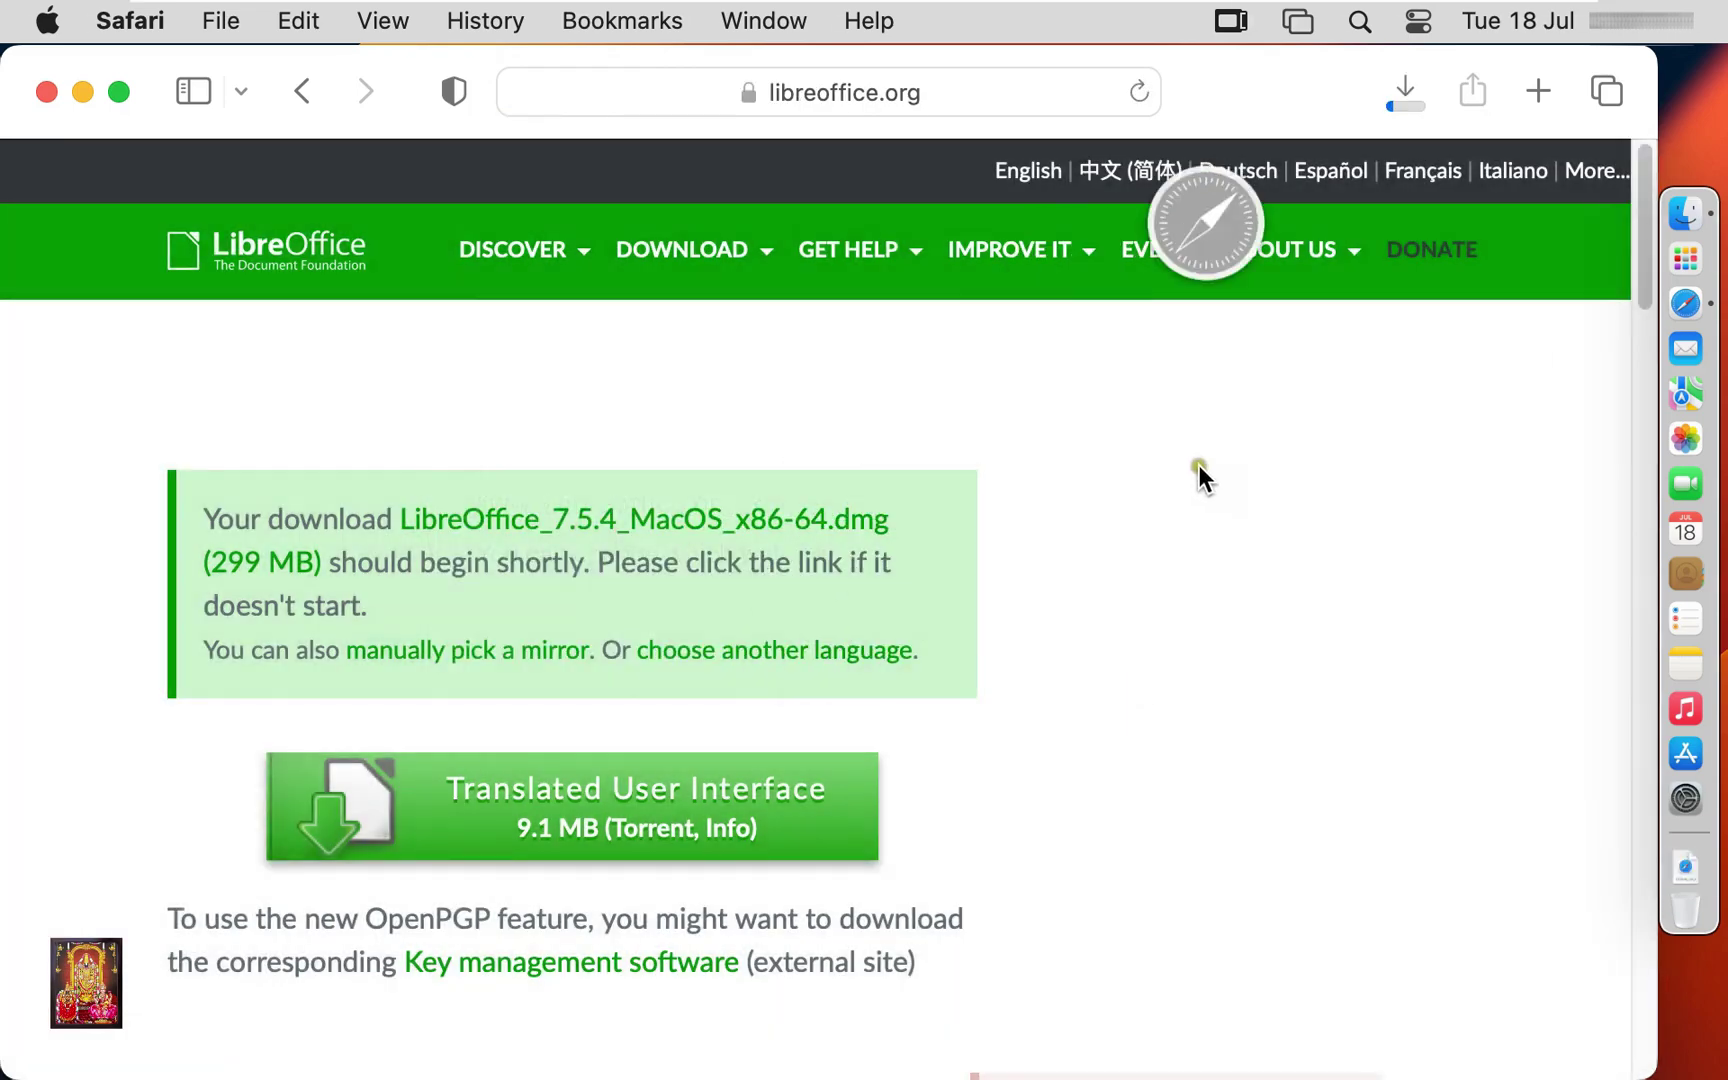
{"action": "left_click", "coordinate": [1405, 94]}
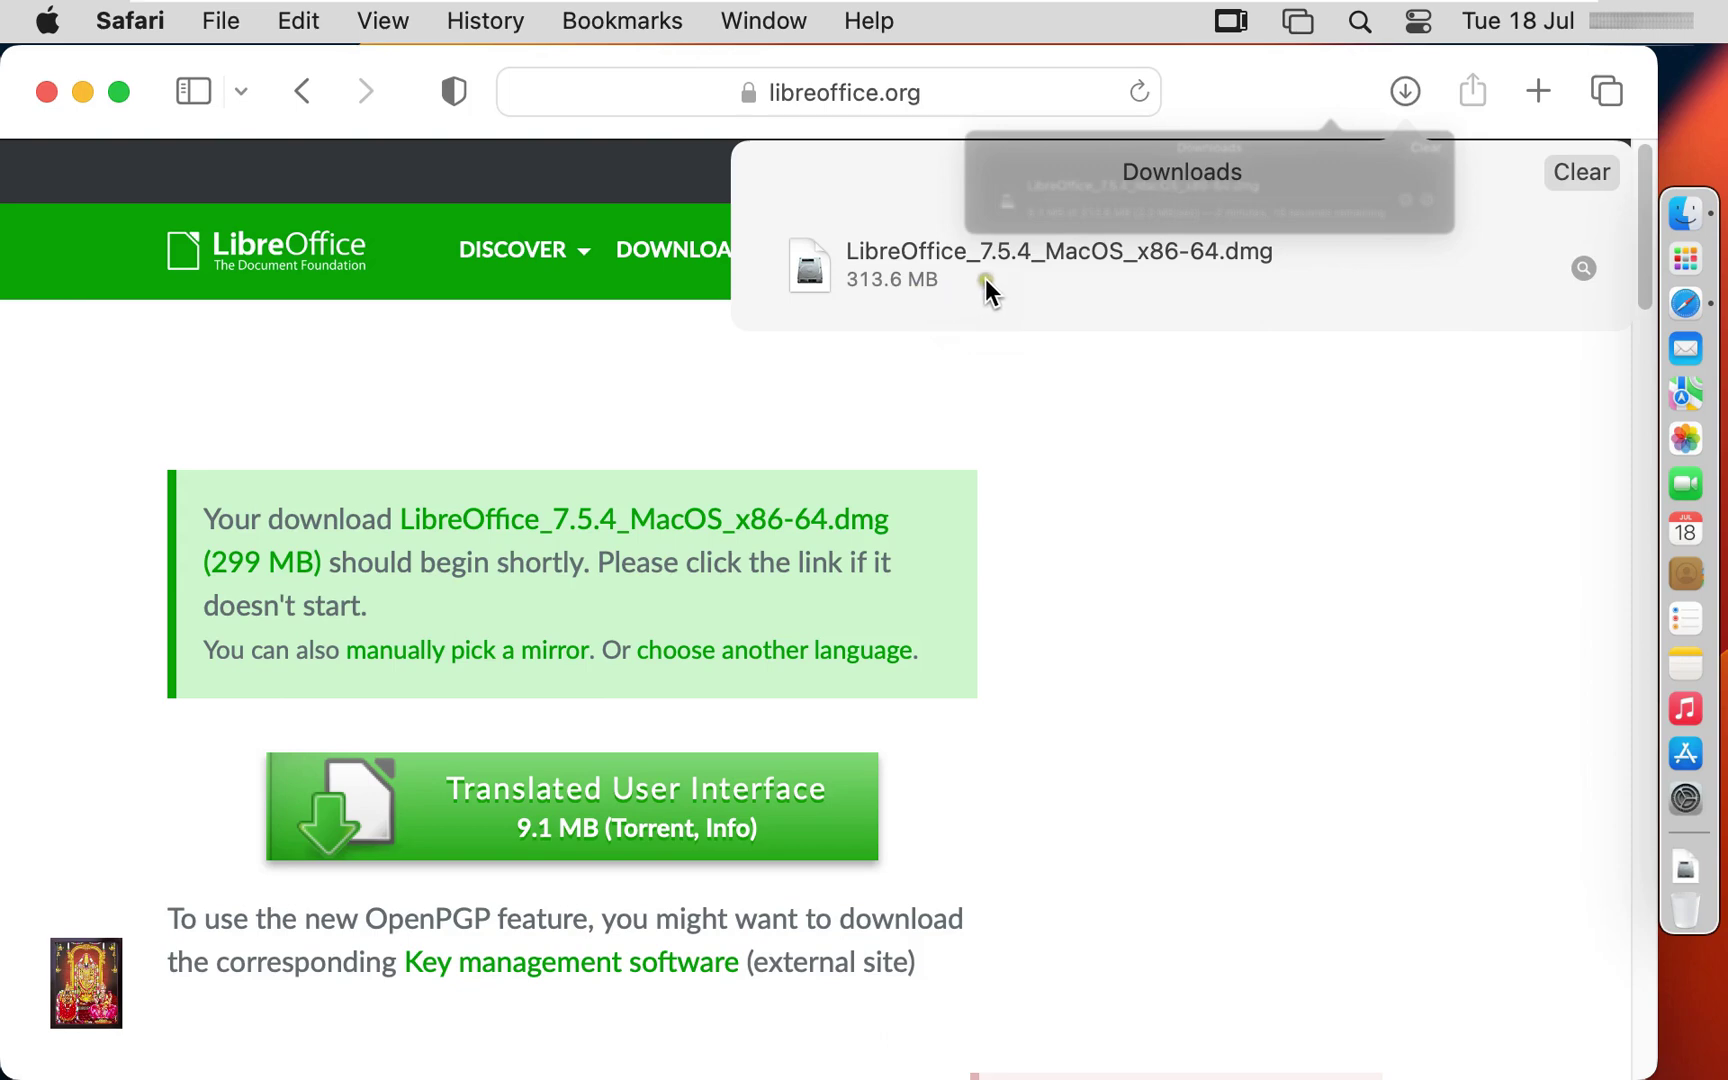
Close Safari and mount the LibreOffice .dmg from the Downloads folder in Finder
{"action": "left_click", "coordinate": [45, 91]}
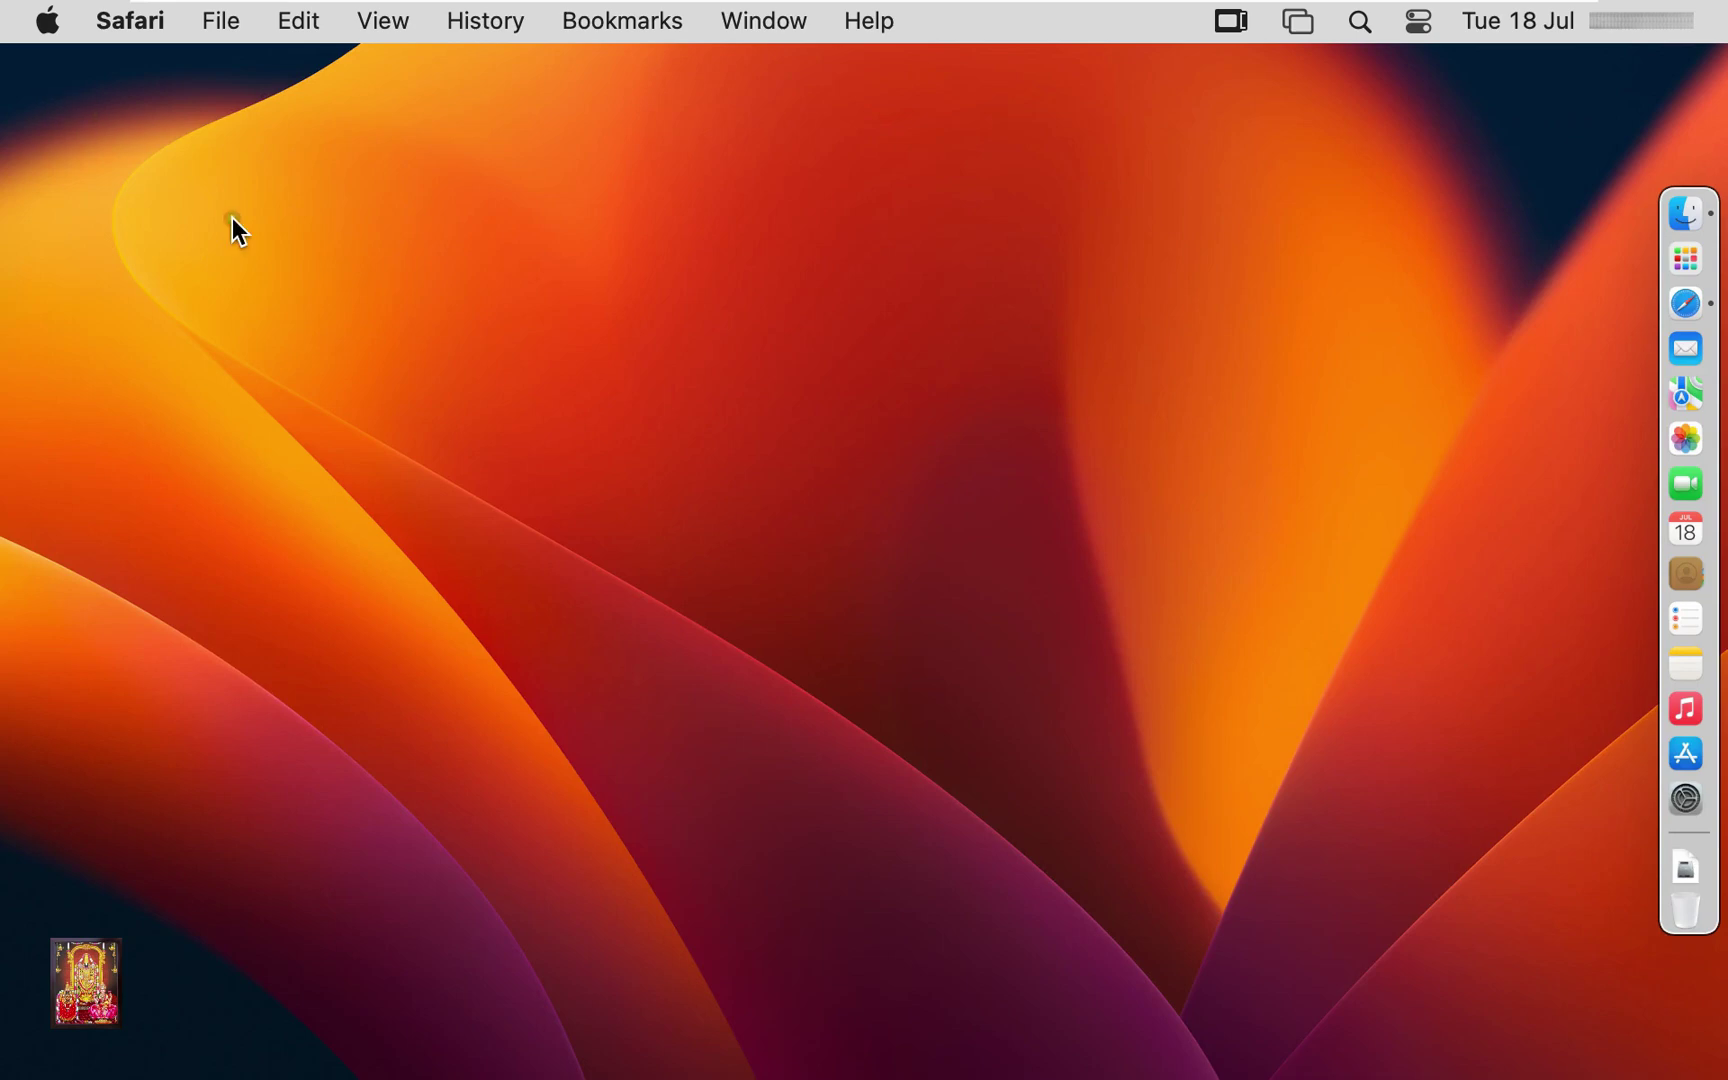
{"action": "left_click", "coordinate": [1693, 219]}
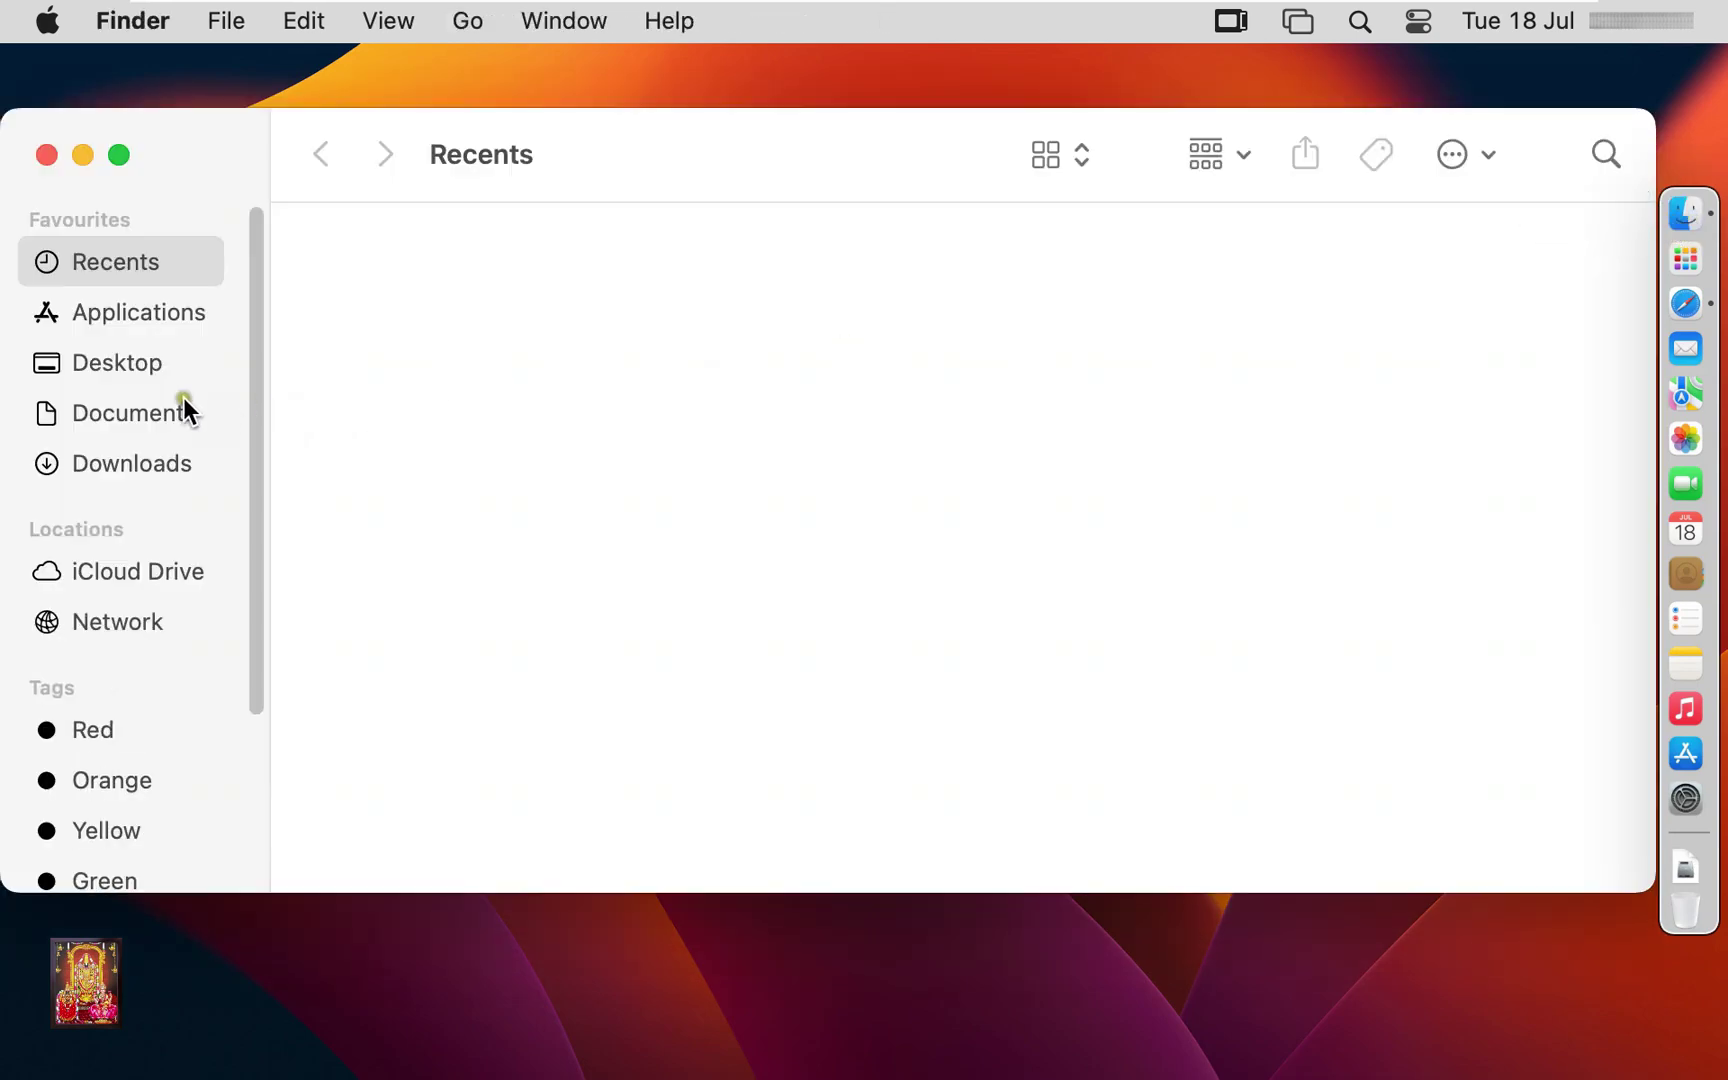
{"action": "left_click", "coordinate": [90, 465]}
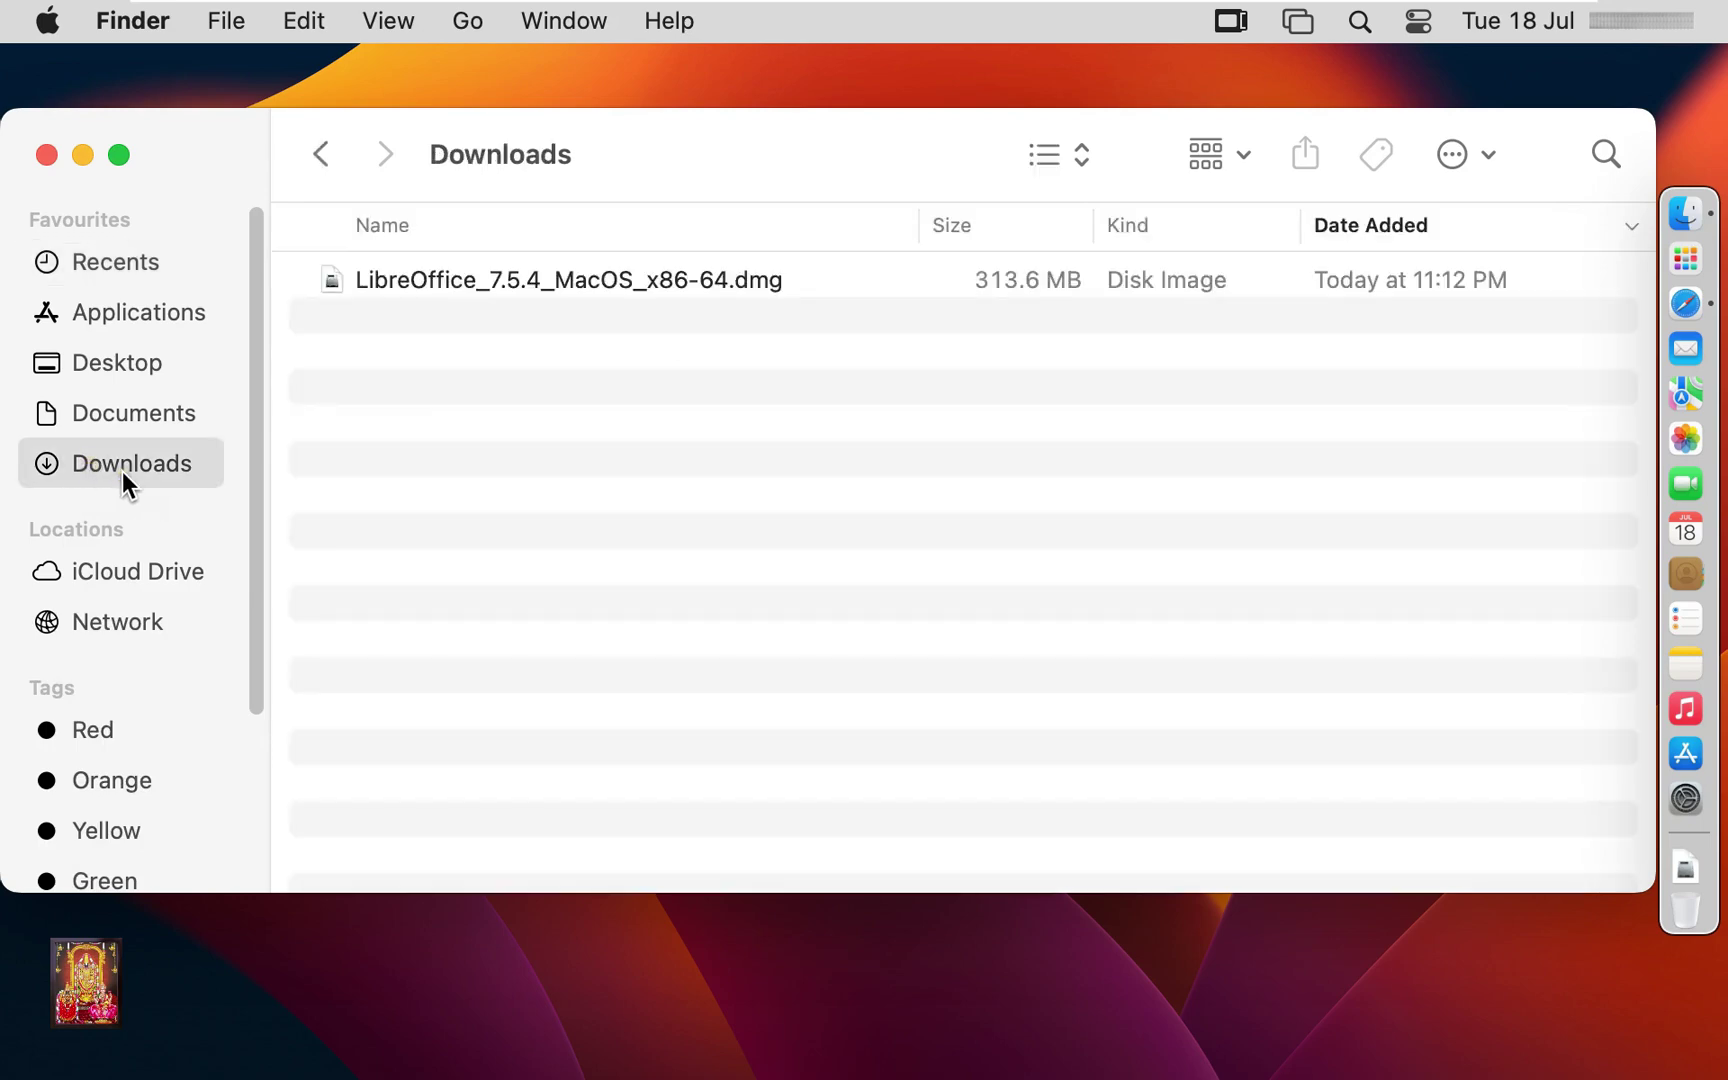
{"action": "right_click", "coordinate": [709, 277]}
{"action": "mouse_move", "coordinate": [783, 346]}
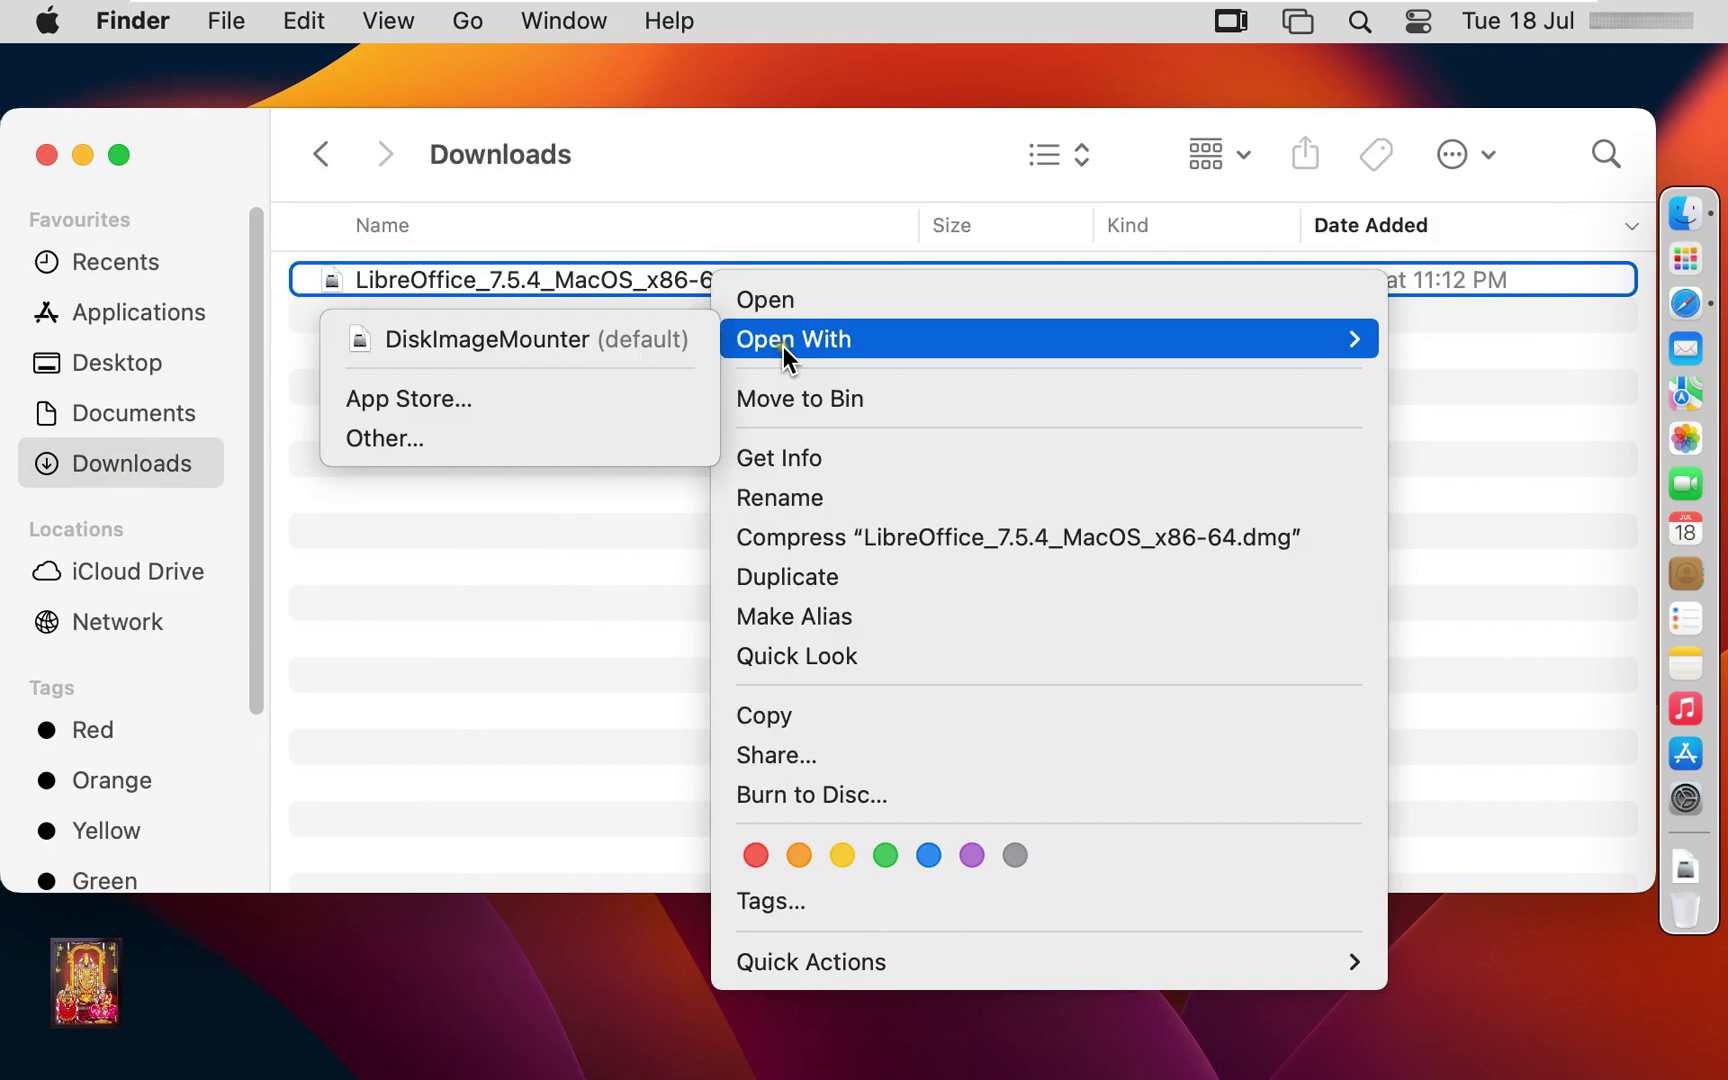
{"action": "left_click", "coordinate": [520, 340]}
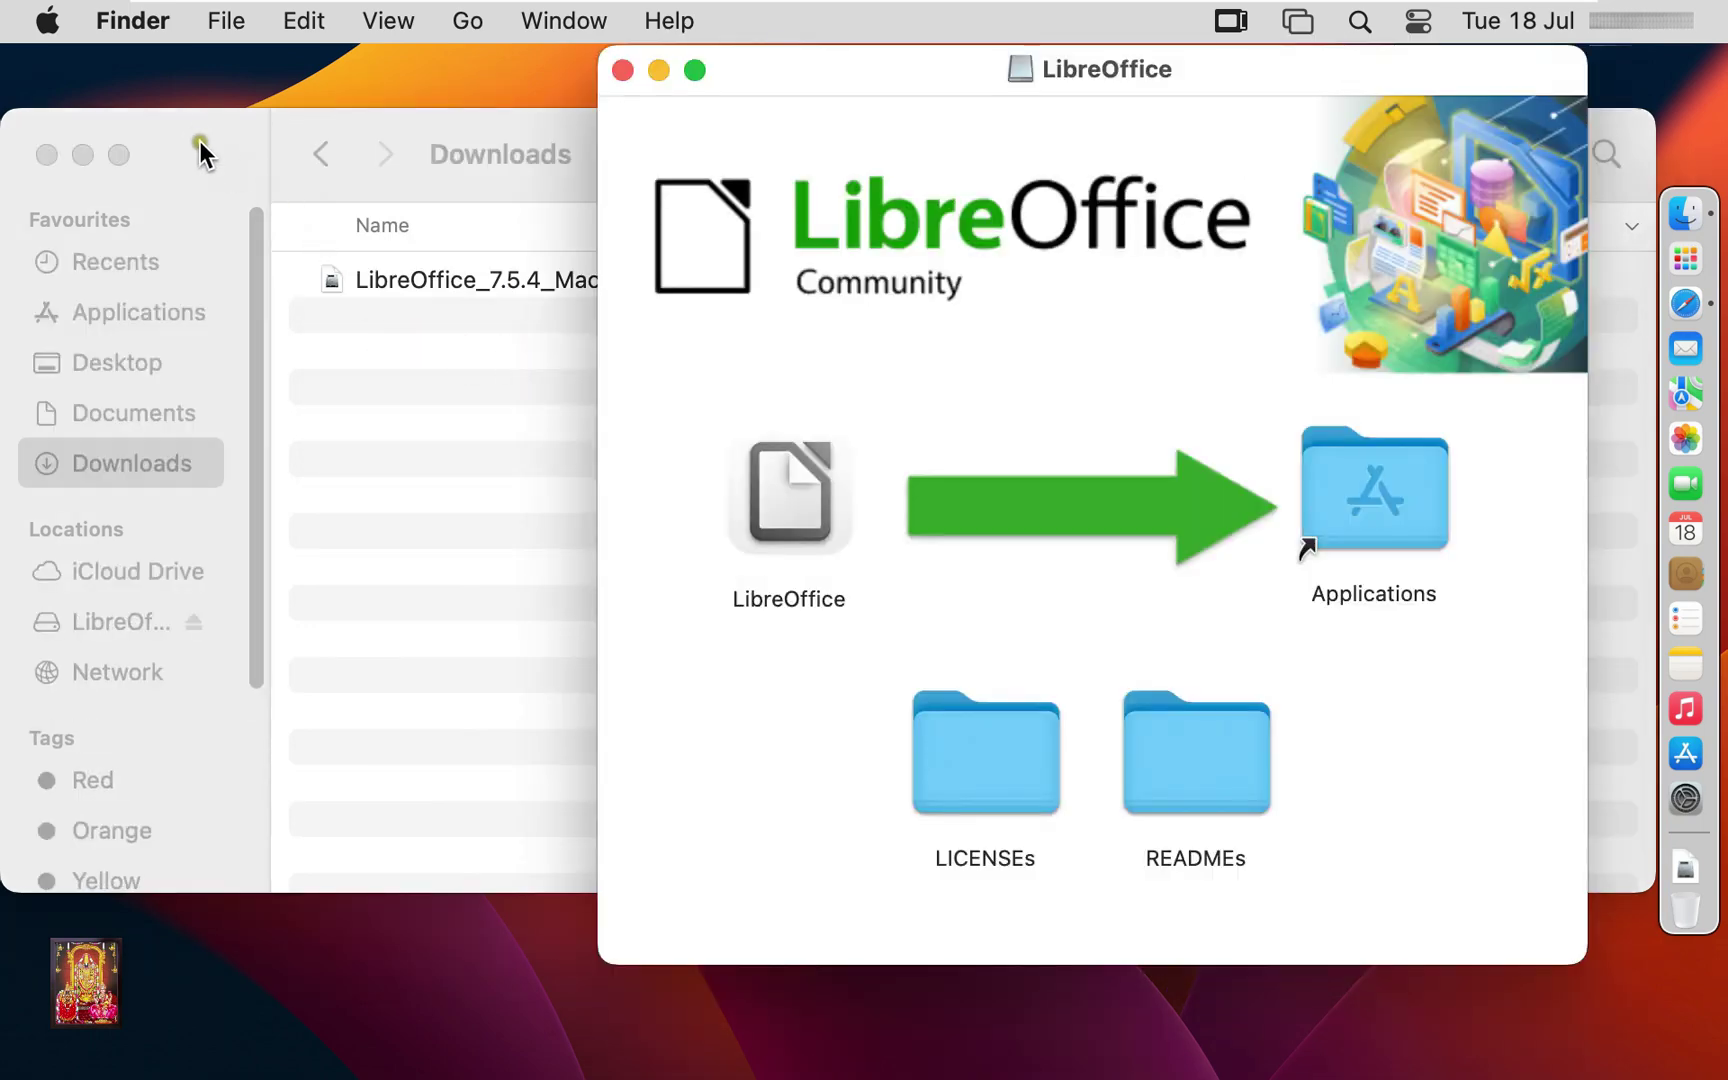
Close the Downloads window and drag LibreOffice into the Applications folder
{"action": "left_click", "coordinate": [200, 145]}
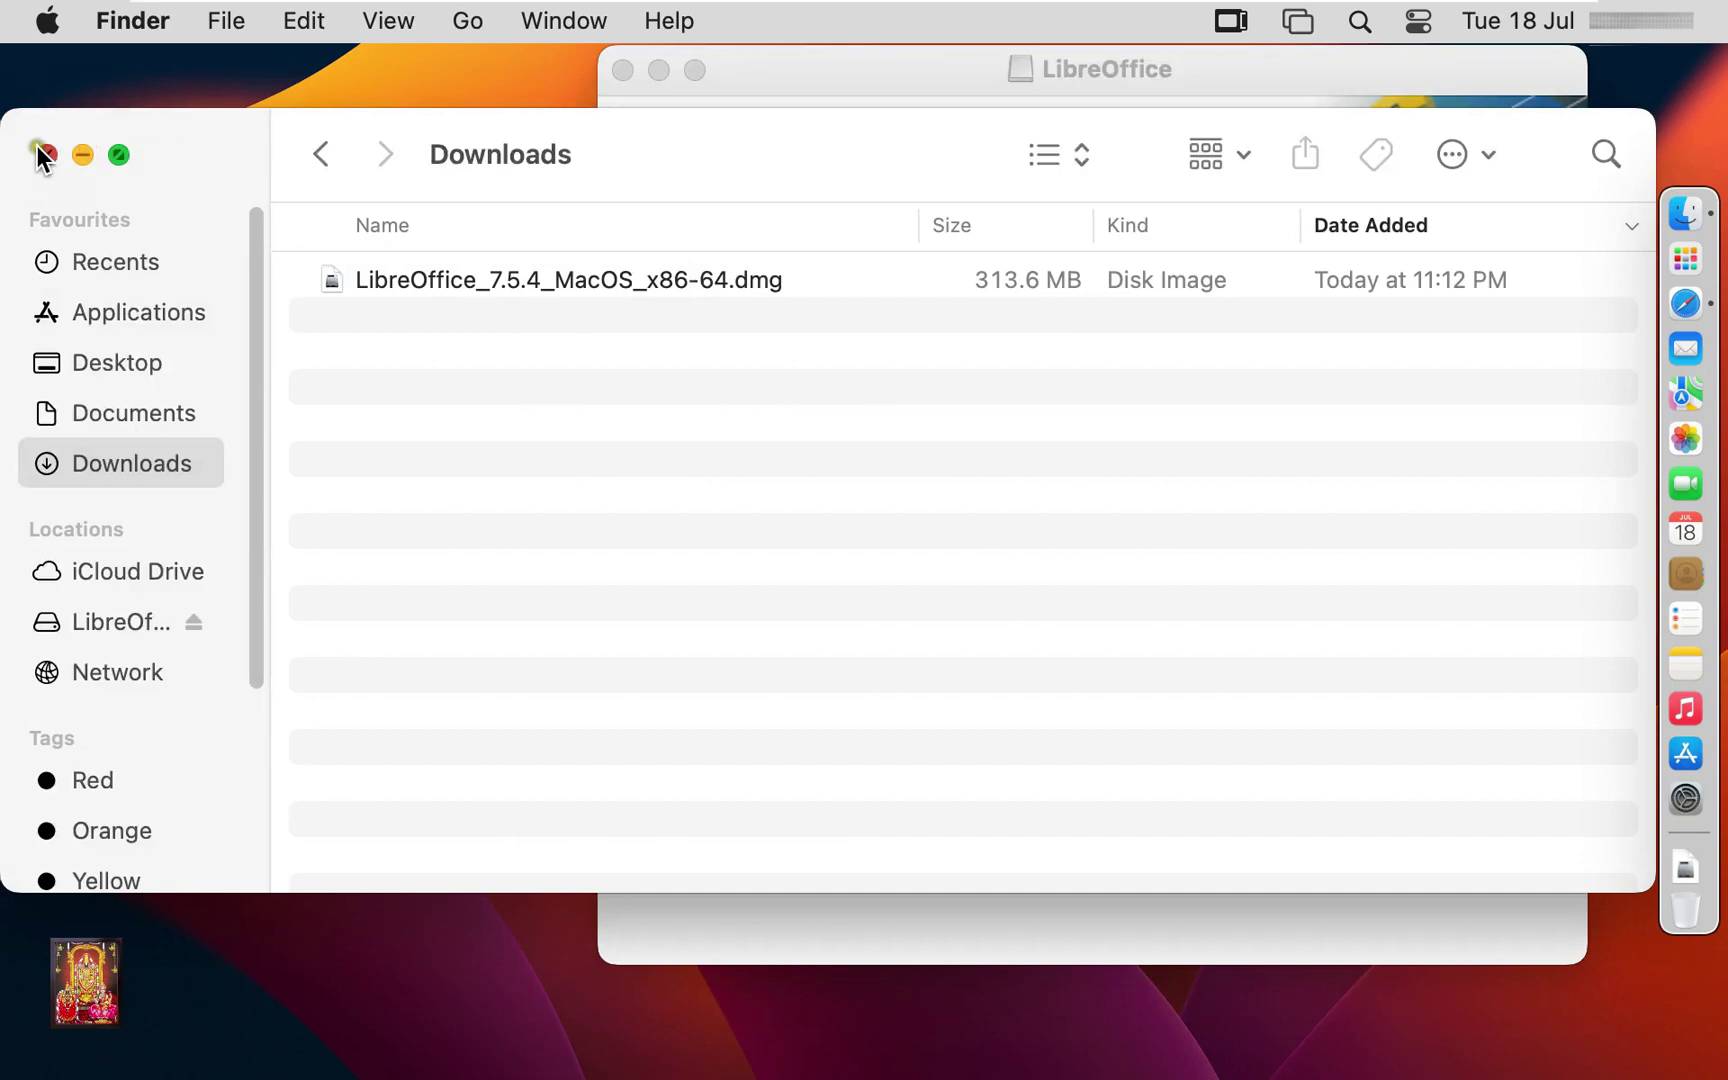
{"action": "left_click", "coordinate": [40, 152]}
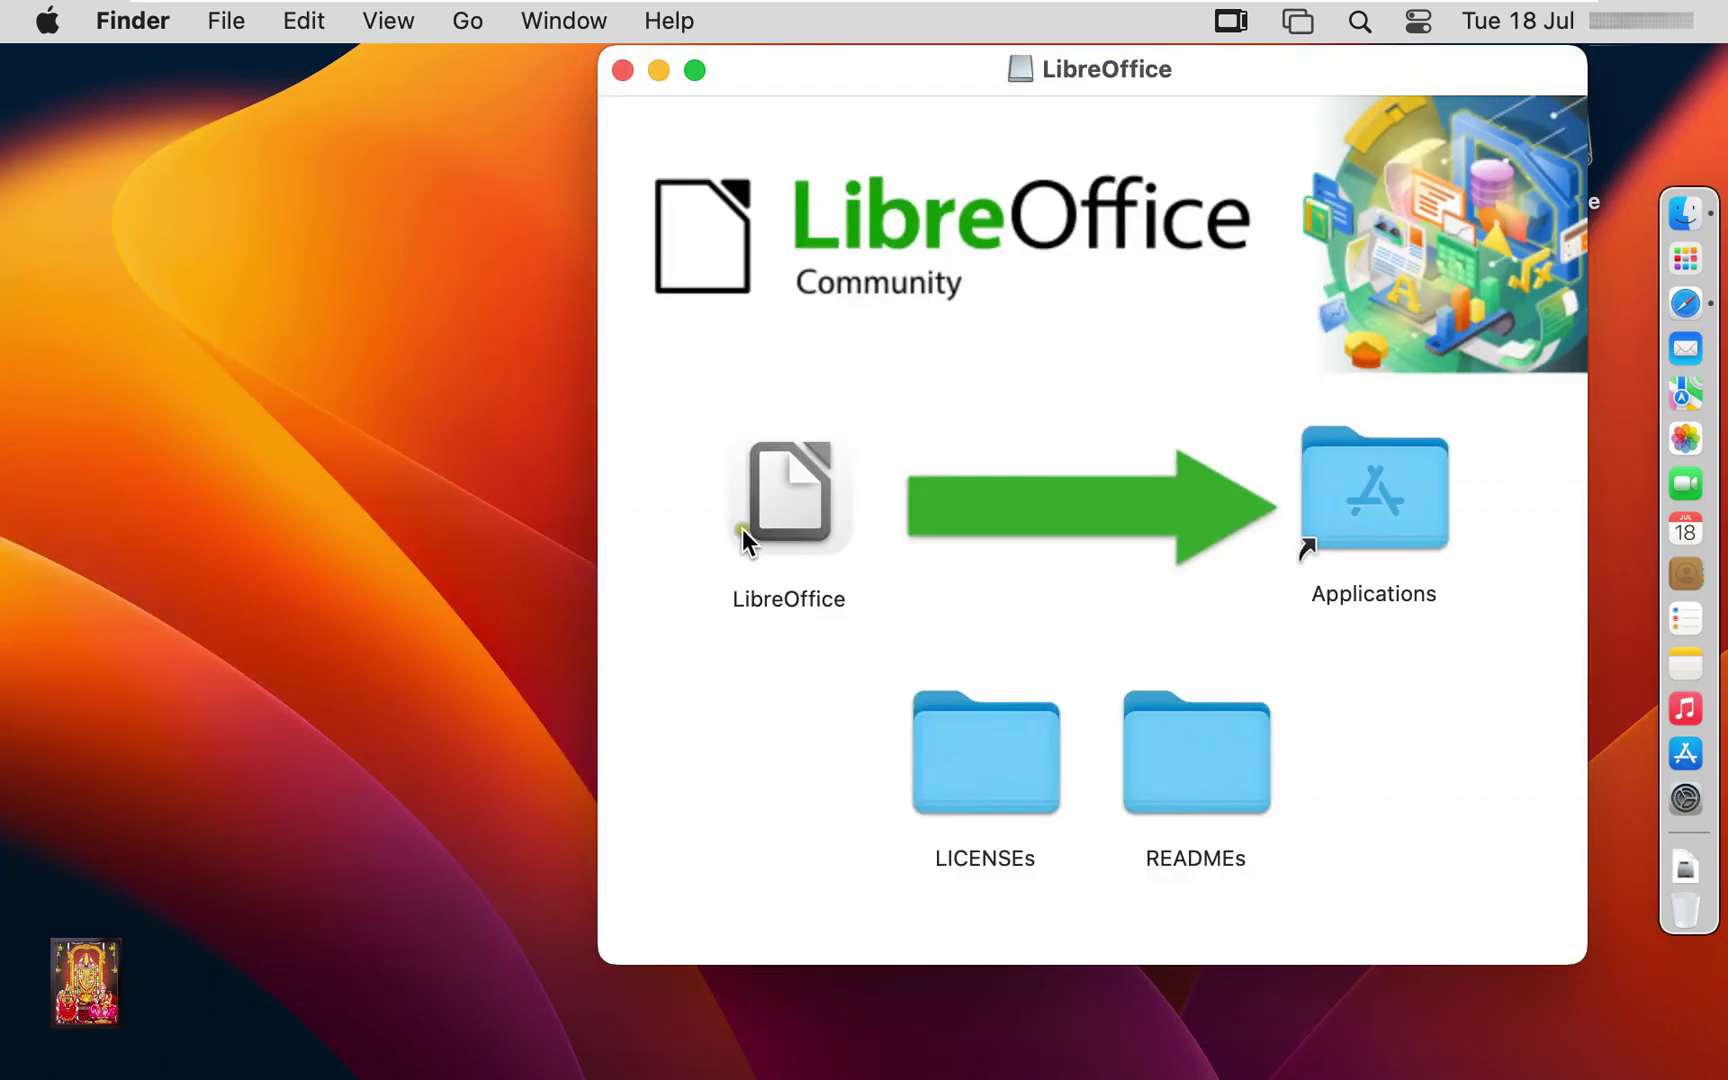
{"action": "left_click_drag", "start_coordinate": [778, 512], "coordinate": [1377, 488]}
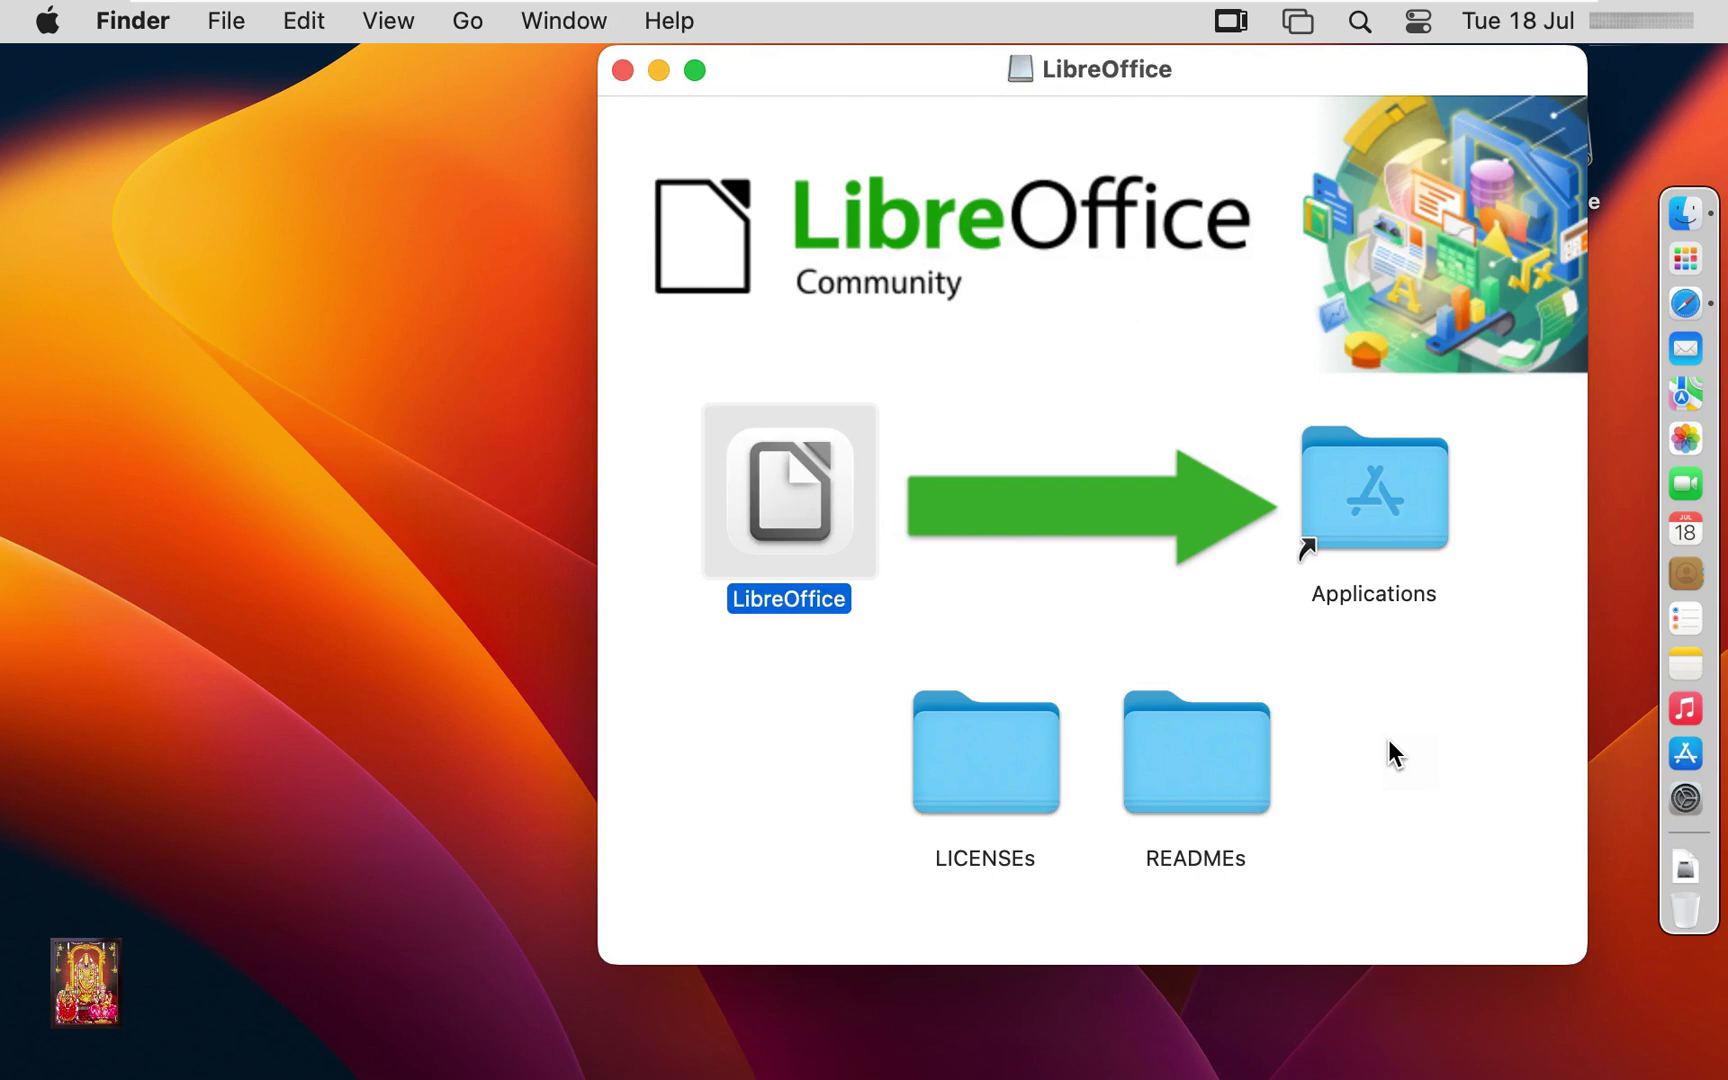
Close the installer window, launch LibreOffice from Launchpad, and approve opening the downloaded app
{"action": "left_click", "coordinate": [621, 70]}
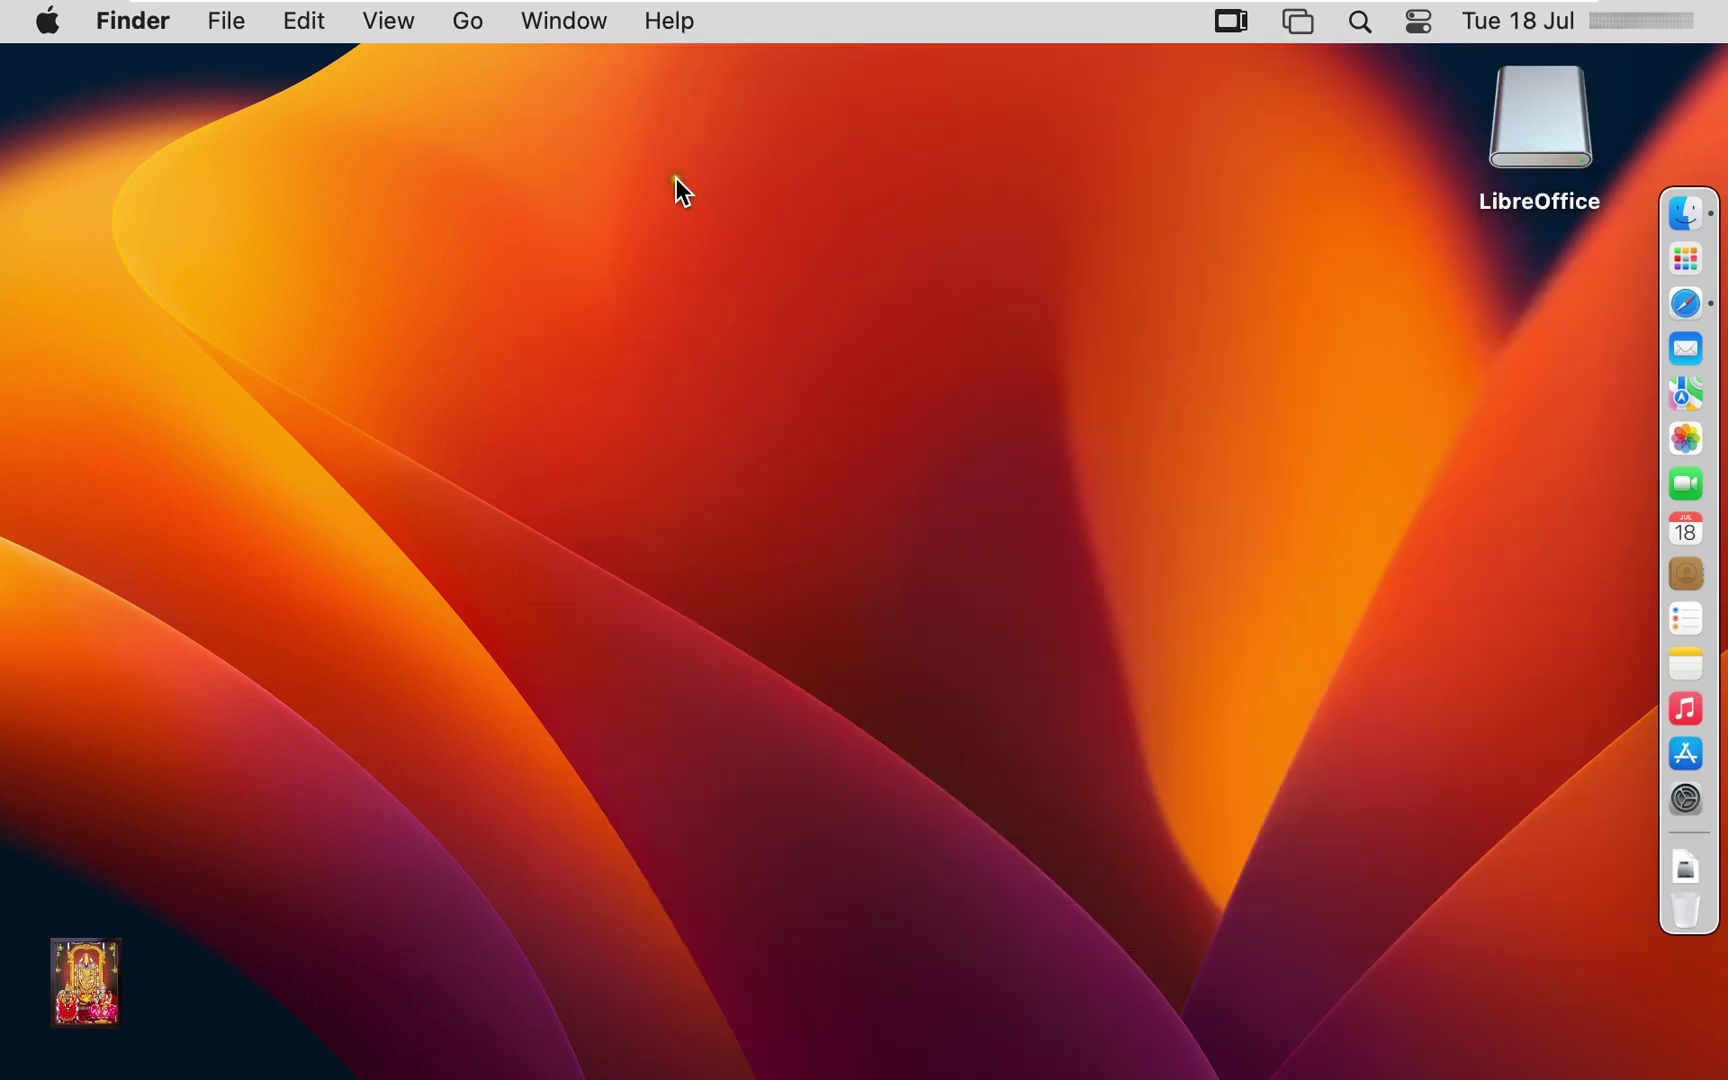
{"action": "left_click", "coordinate": [1684, 268]}
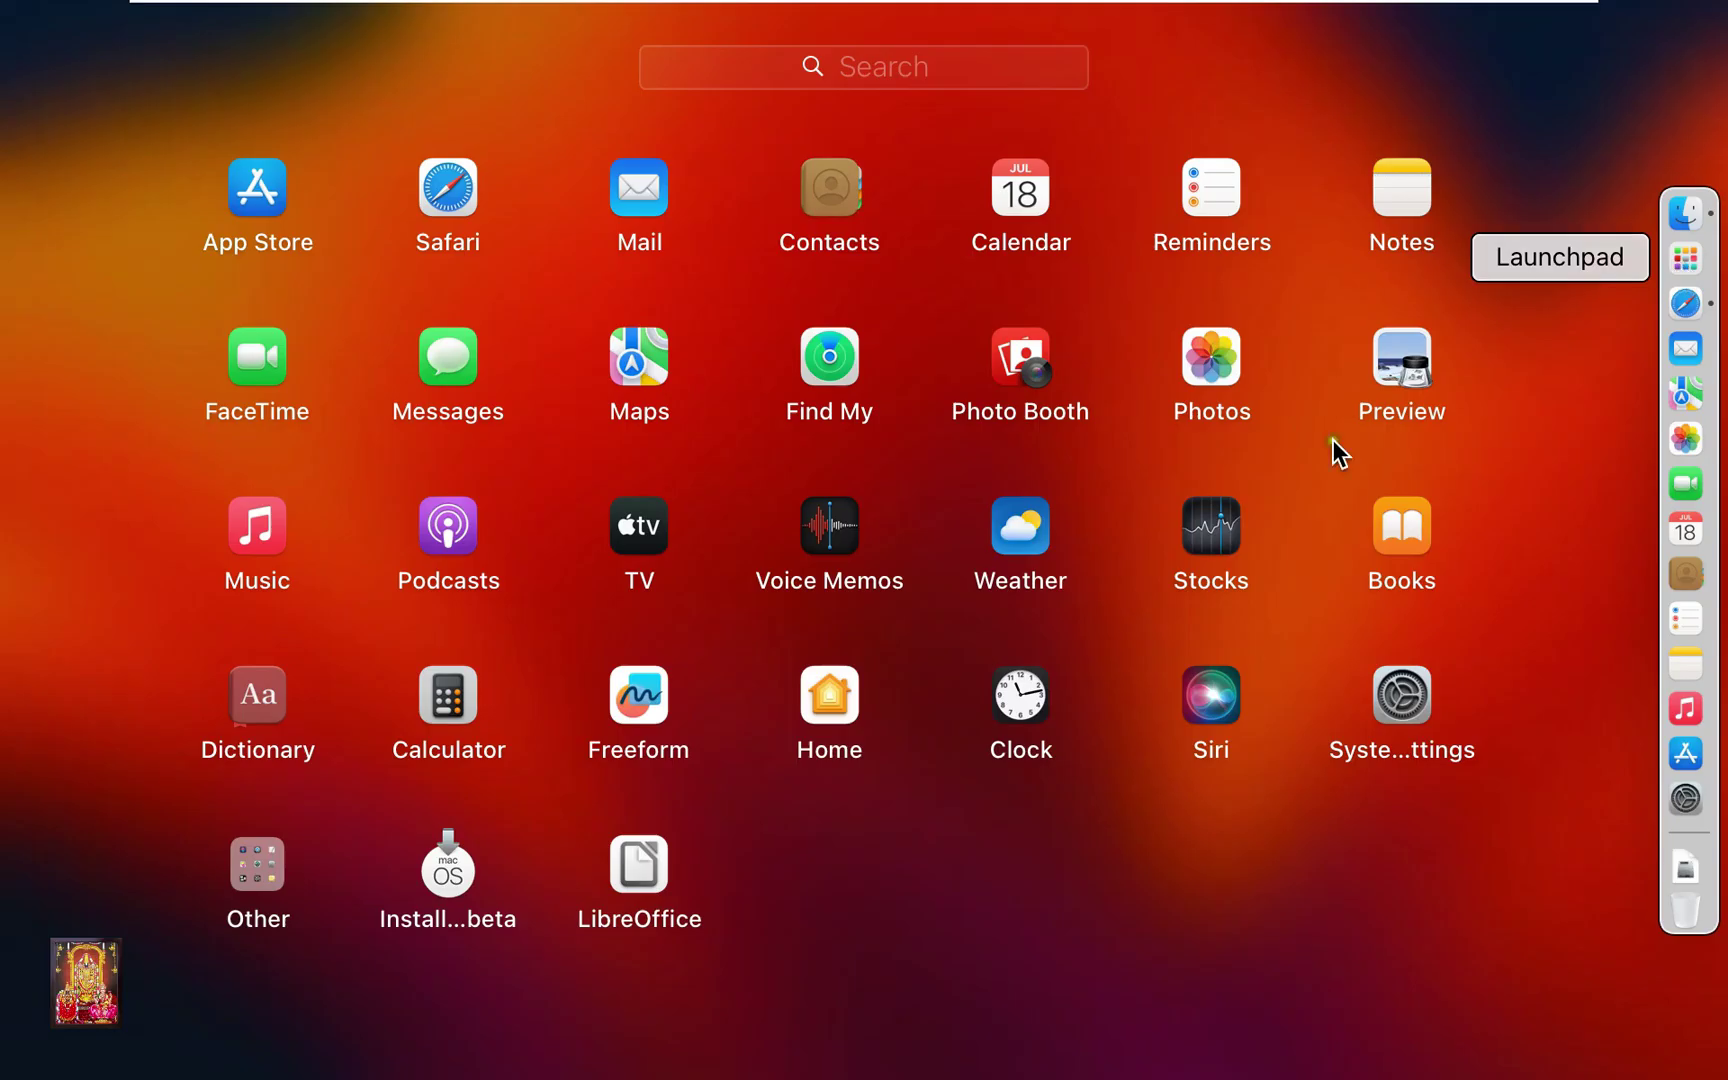
{"action": "left_click", "coordinate": [643, 870]}
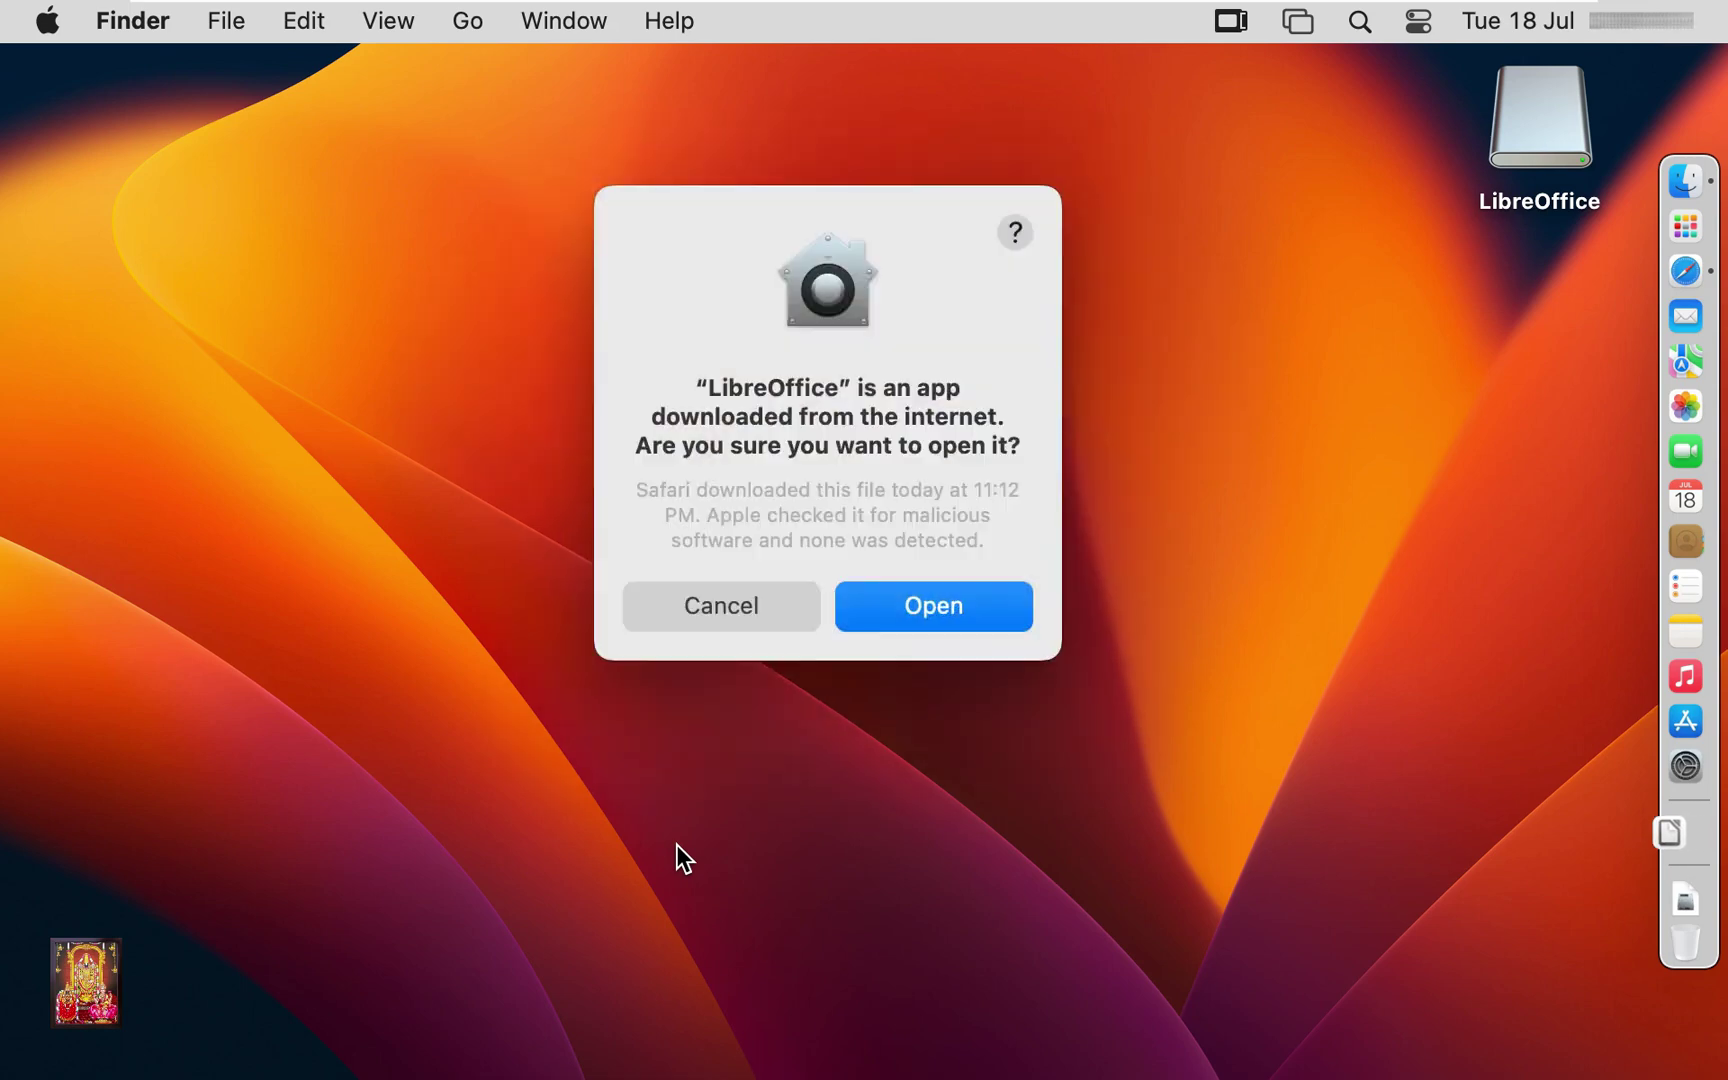
{"action": "left_click", "coordinate": [932, 606]}
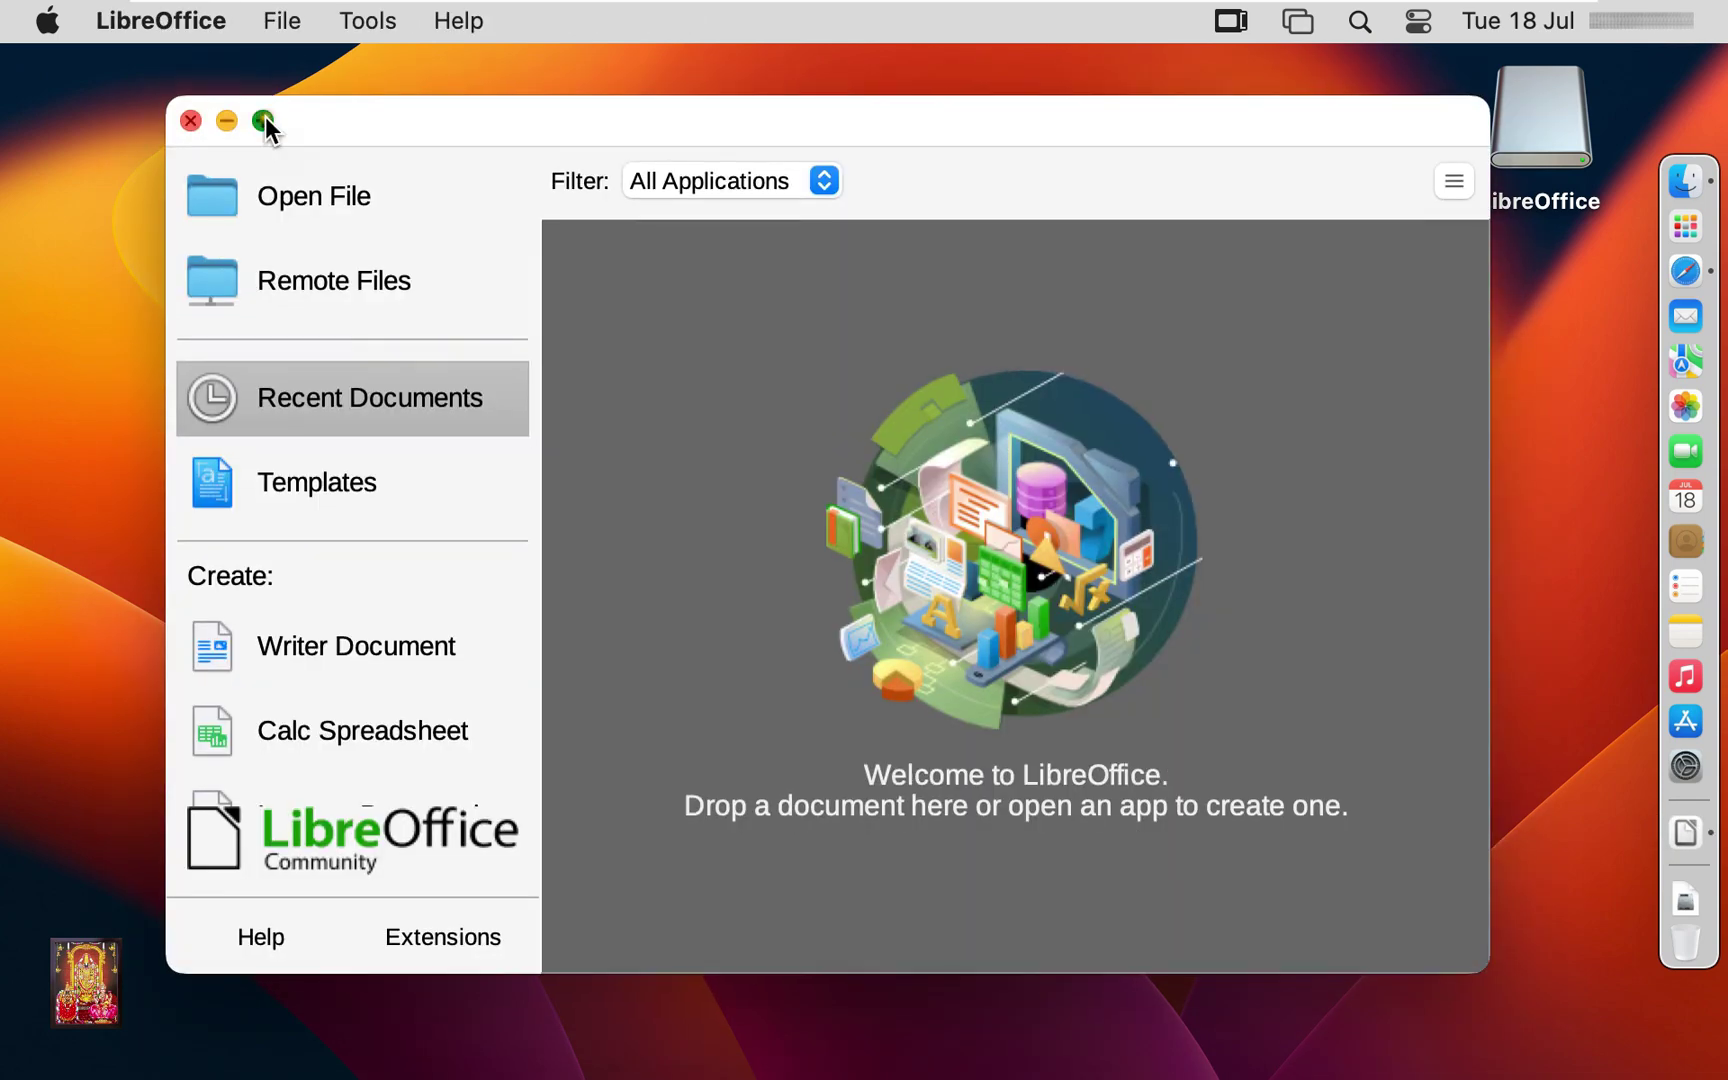
Maximize the Start Center, create a blank Writer document, and dismiss Tip of the Day
{"action": "left_click", "coordinate": [263, 122]}
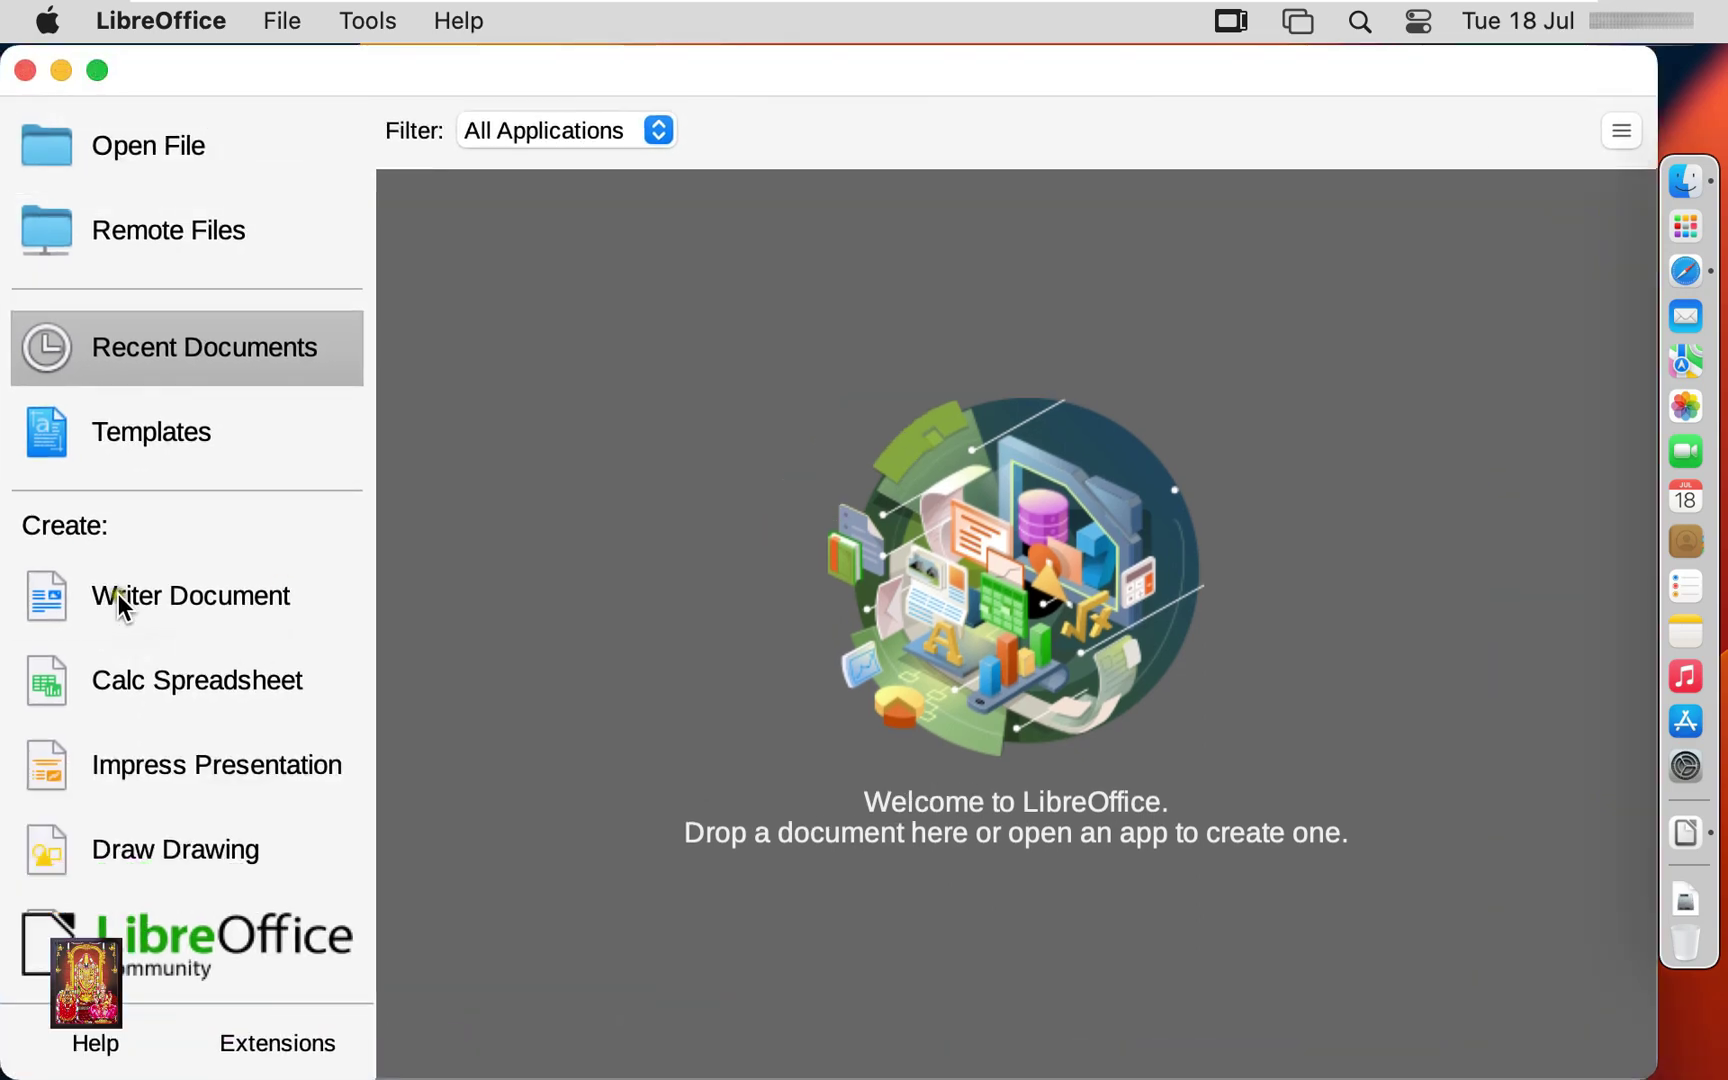
{"action": "left_click", "coordinate": [244, 600]}
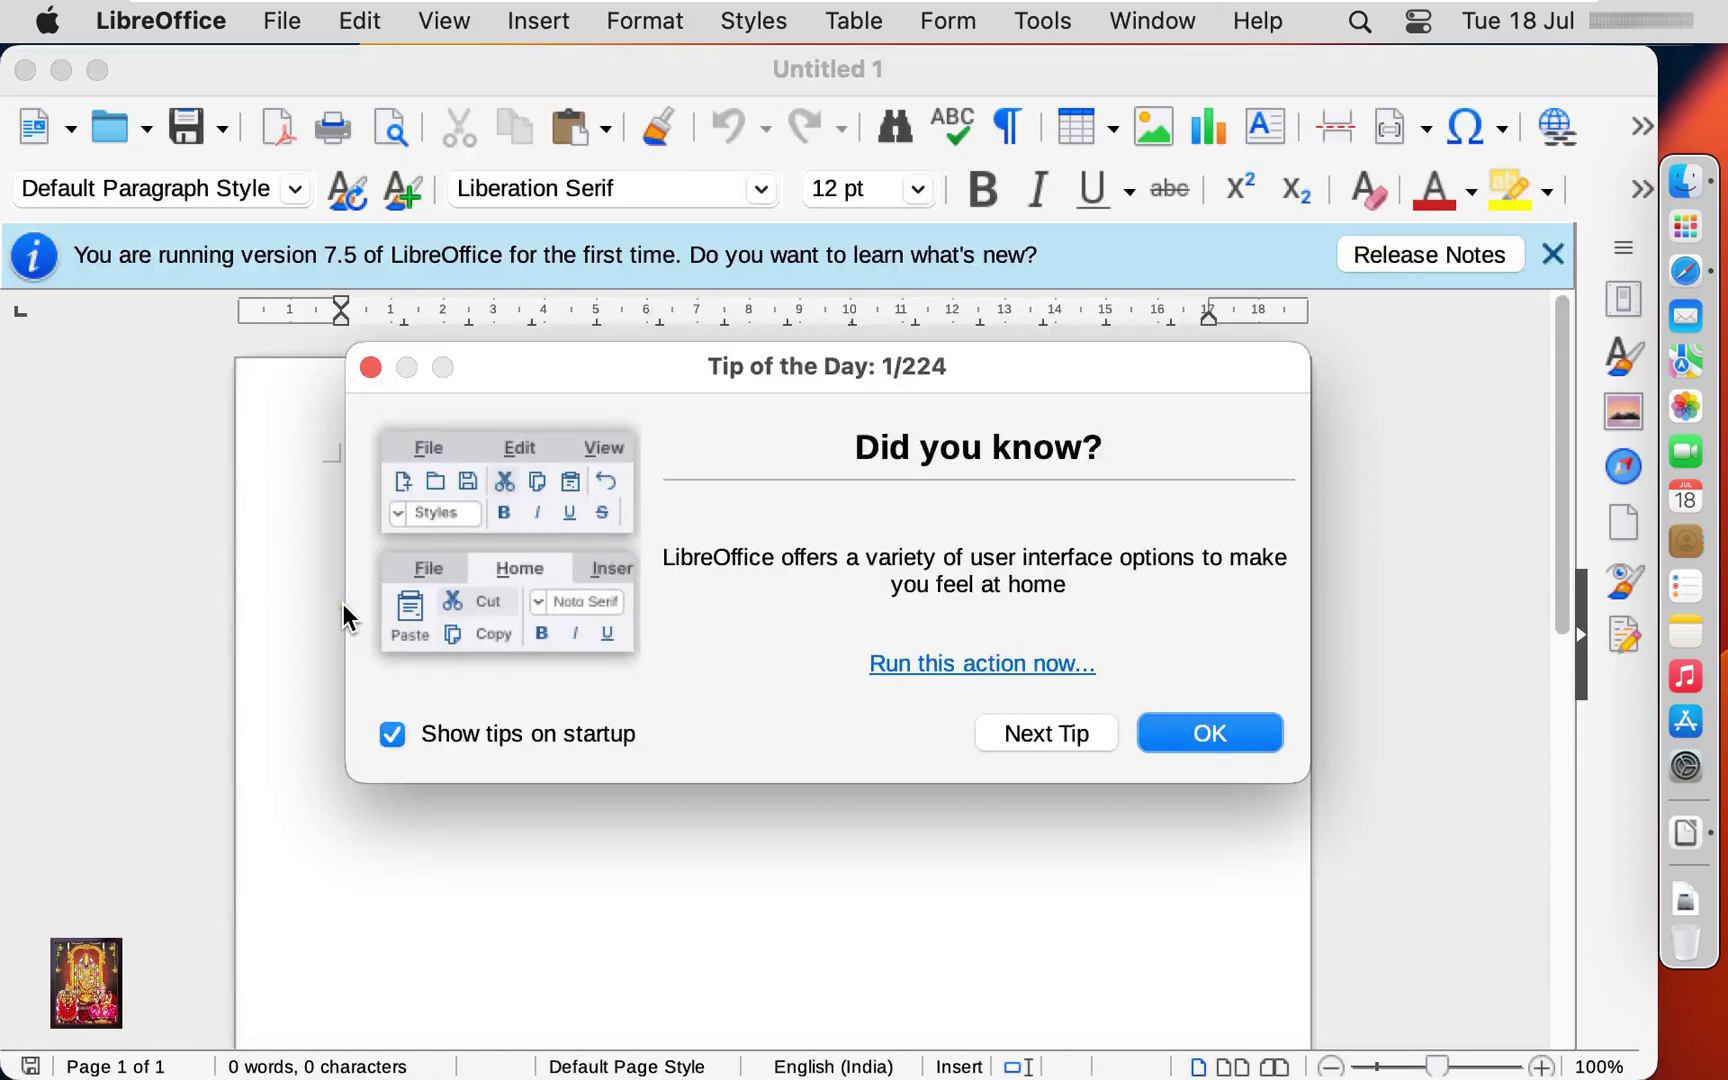
{"action": "left_click", "coordinate": [1195, 737]}
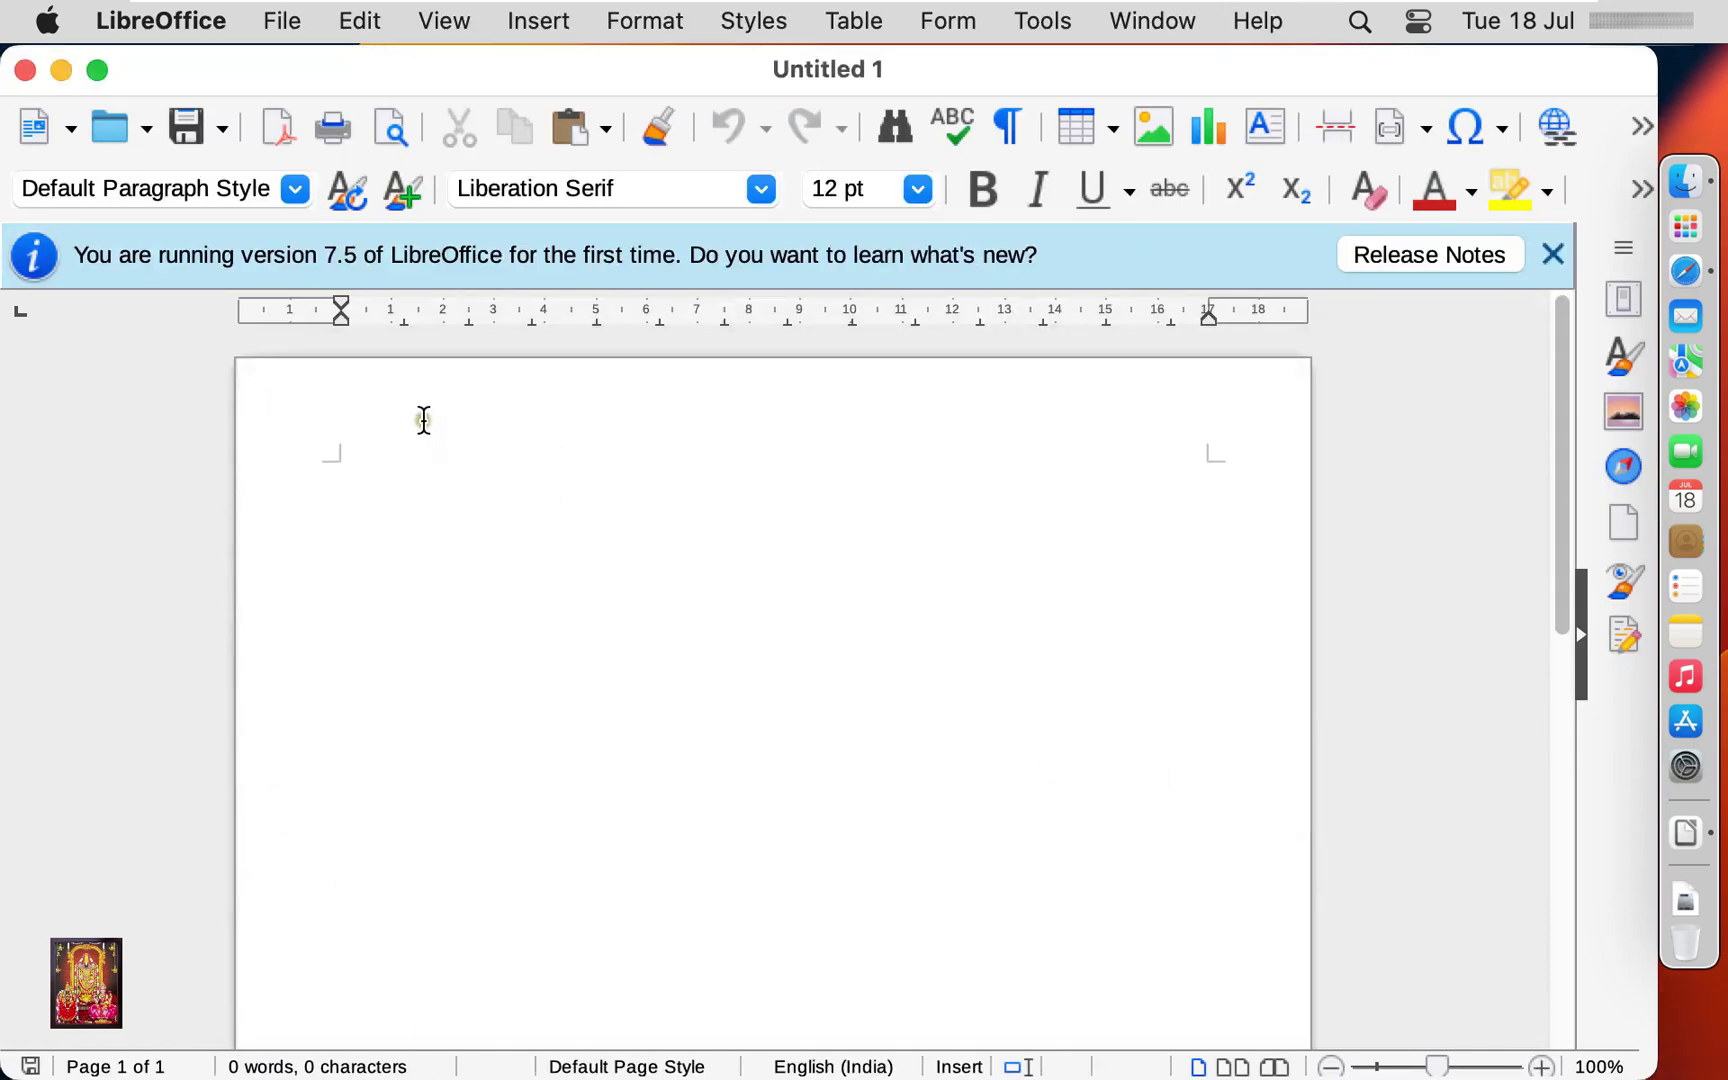
Browse the File menu, then move to the LibreOffice menu
{"action": "left_click", "coordinate": [280, 24]}
{"action": "mouse_move", "coordinate": [446, 1048]}
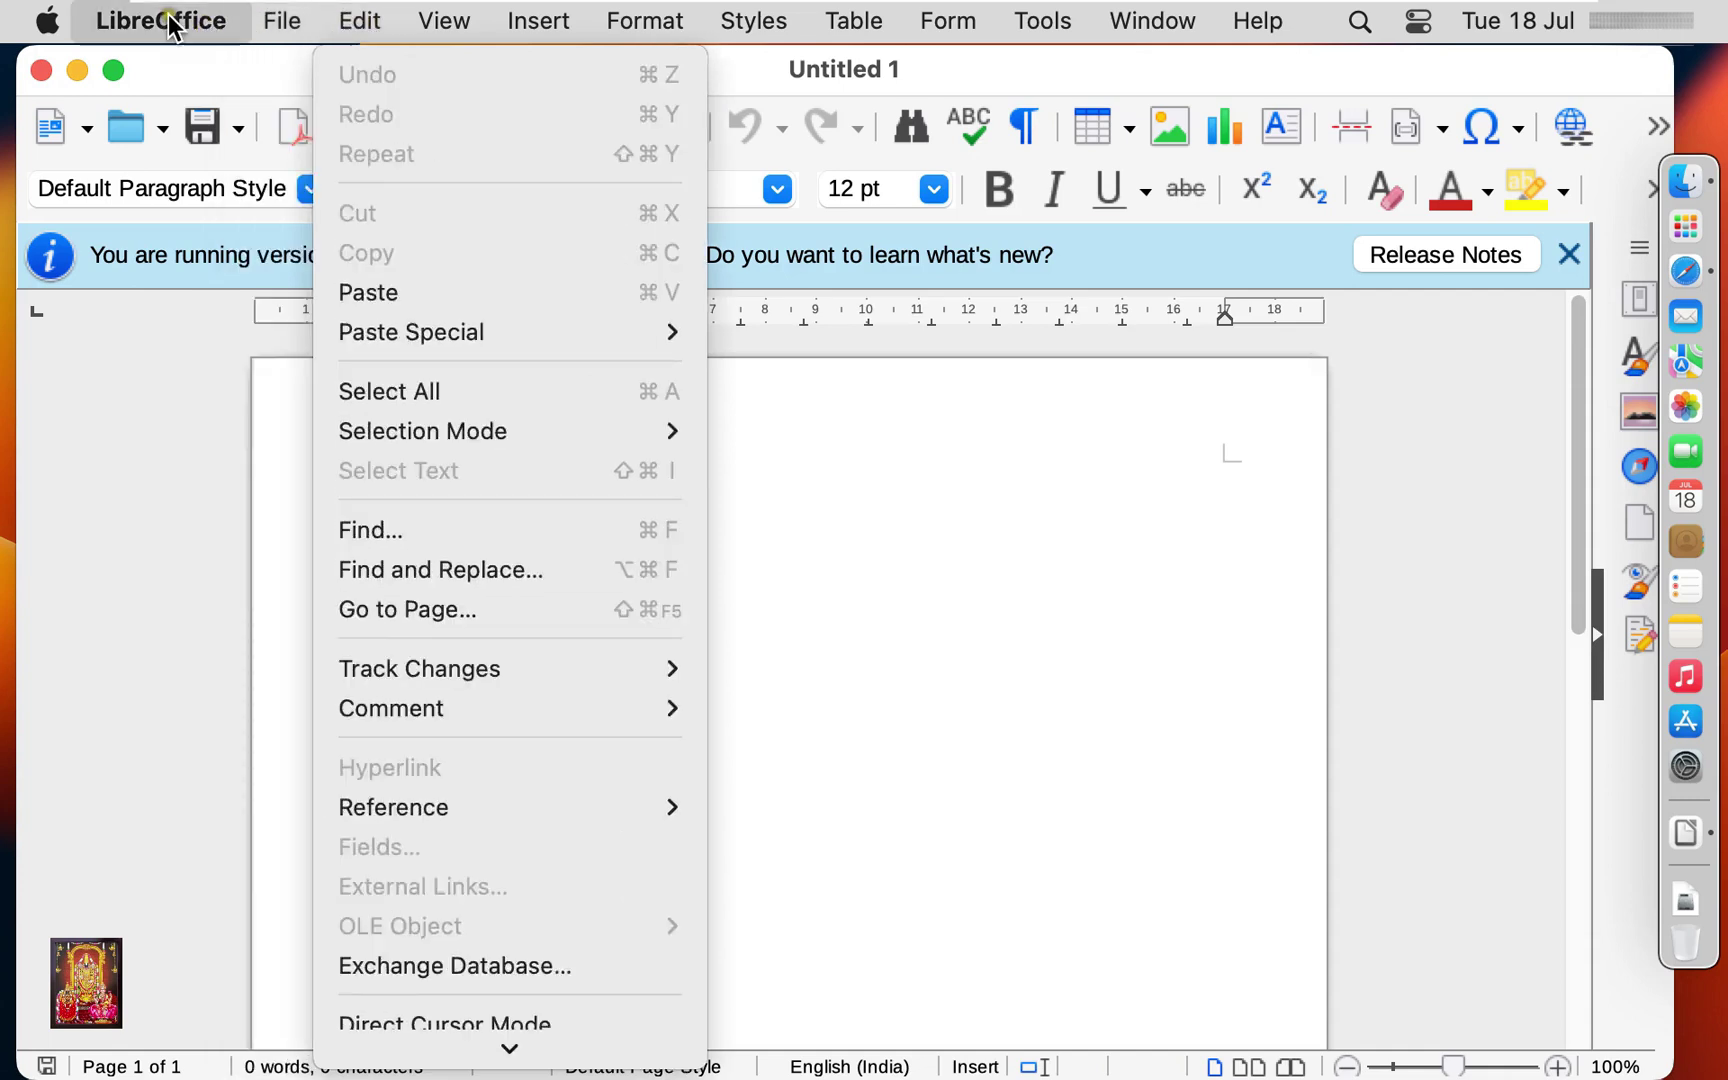
{"action": "mouse_move", "coordinate": [173, 25]}
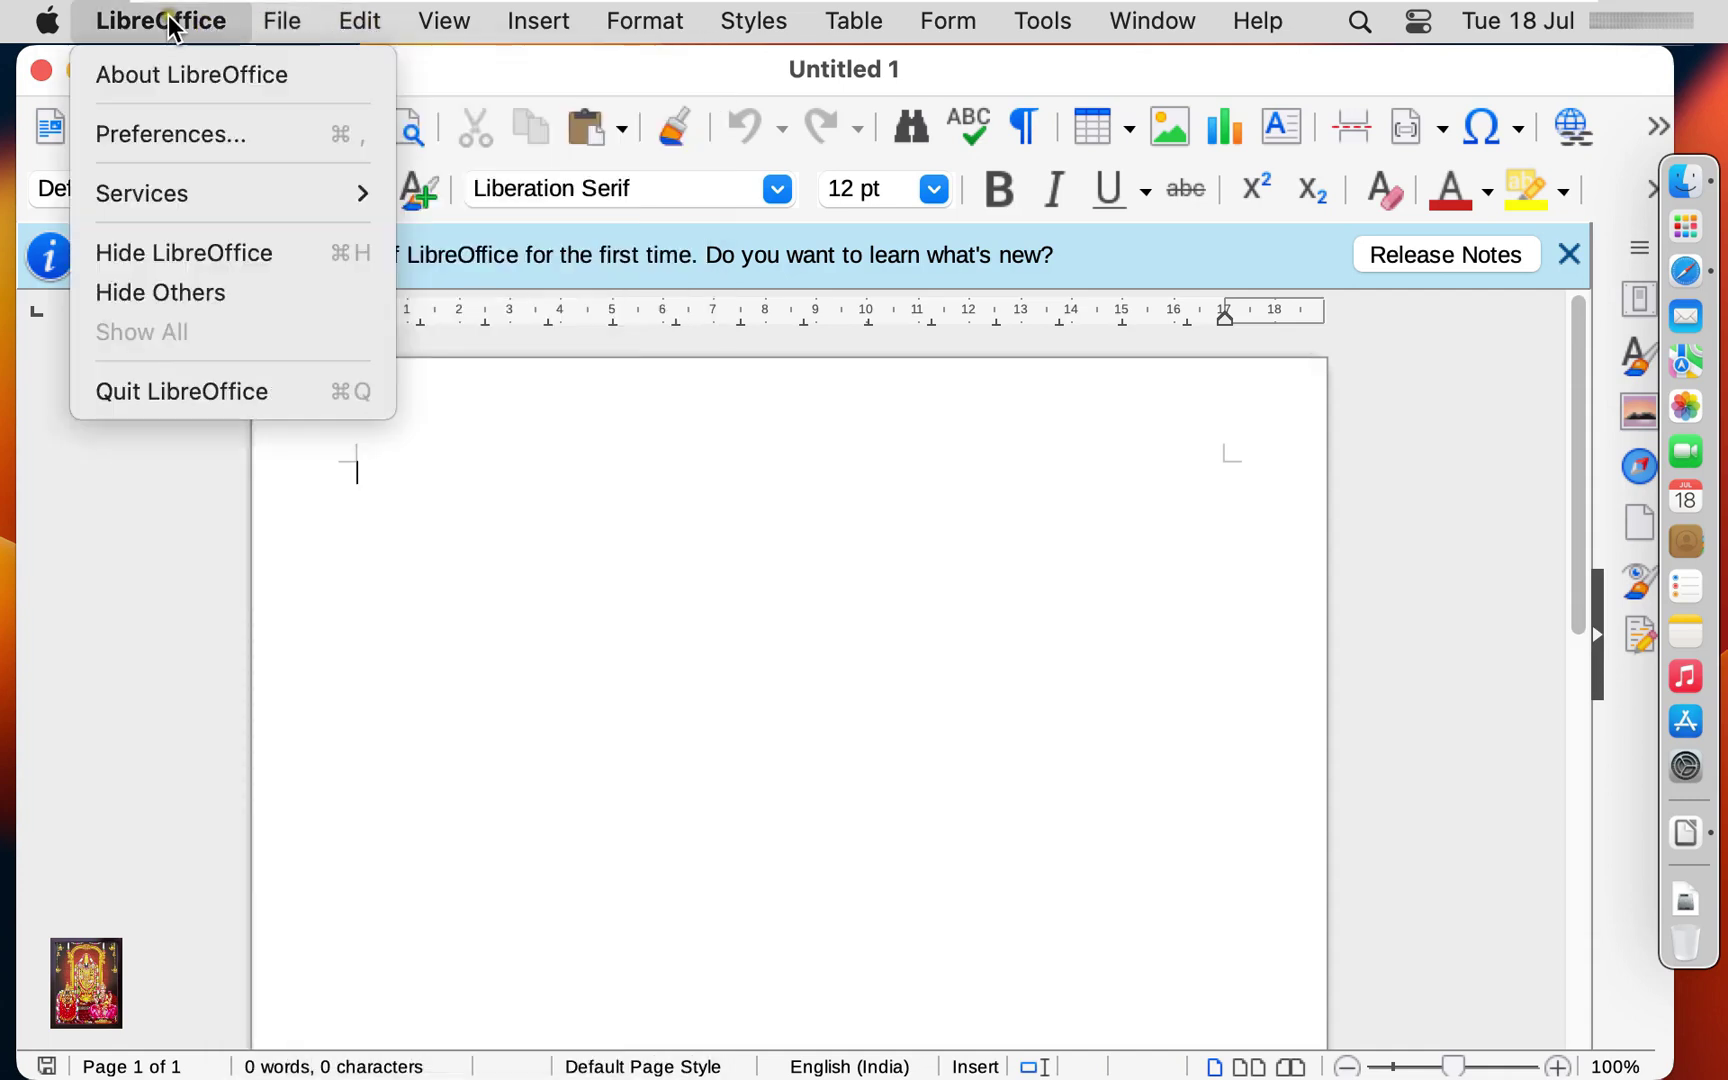
Quit LibreOffice, relaunch it from Launchpad, and create a blank Calc spreadsheet
{"action": "left_click", "coordinate": [215, 392]}
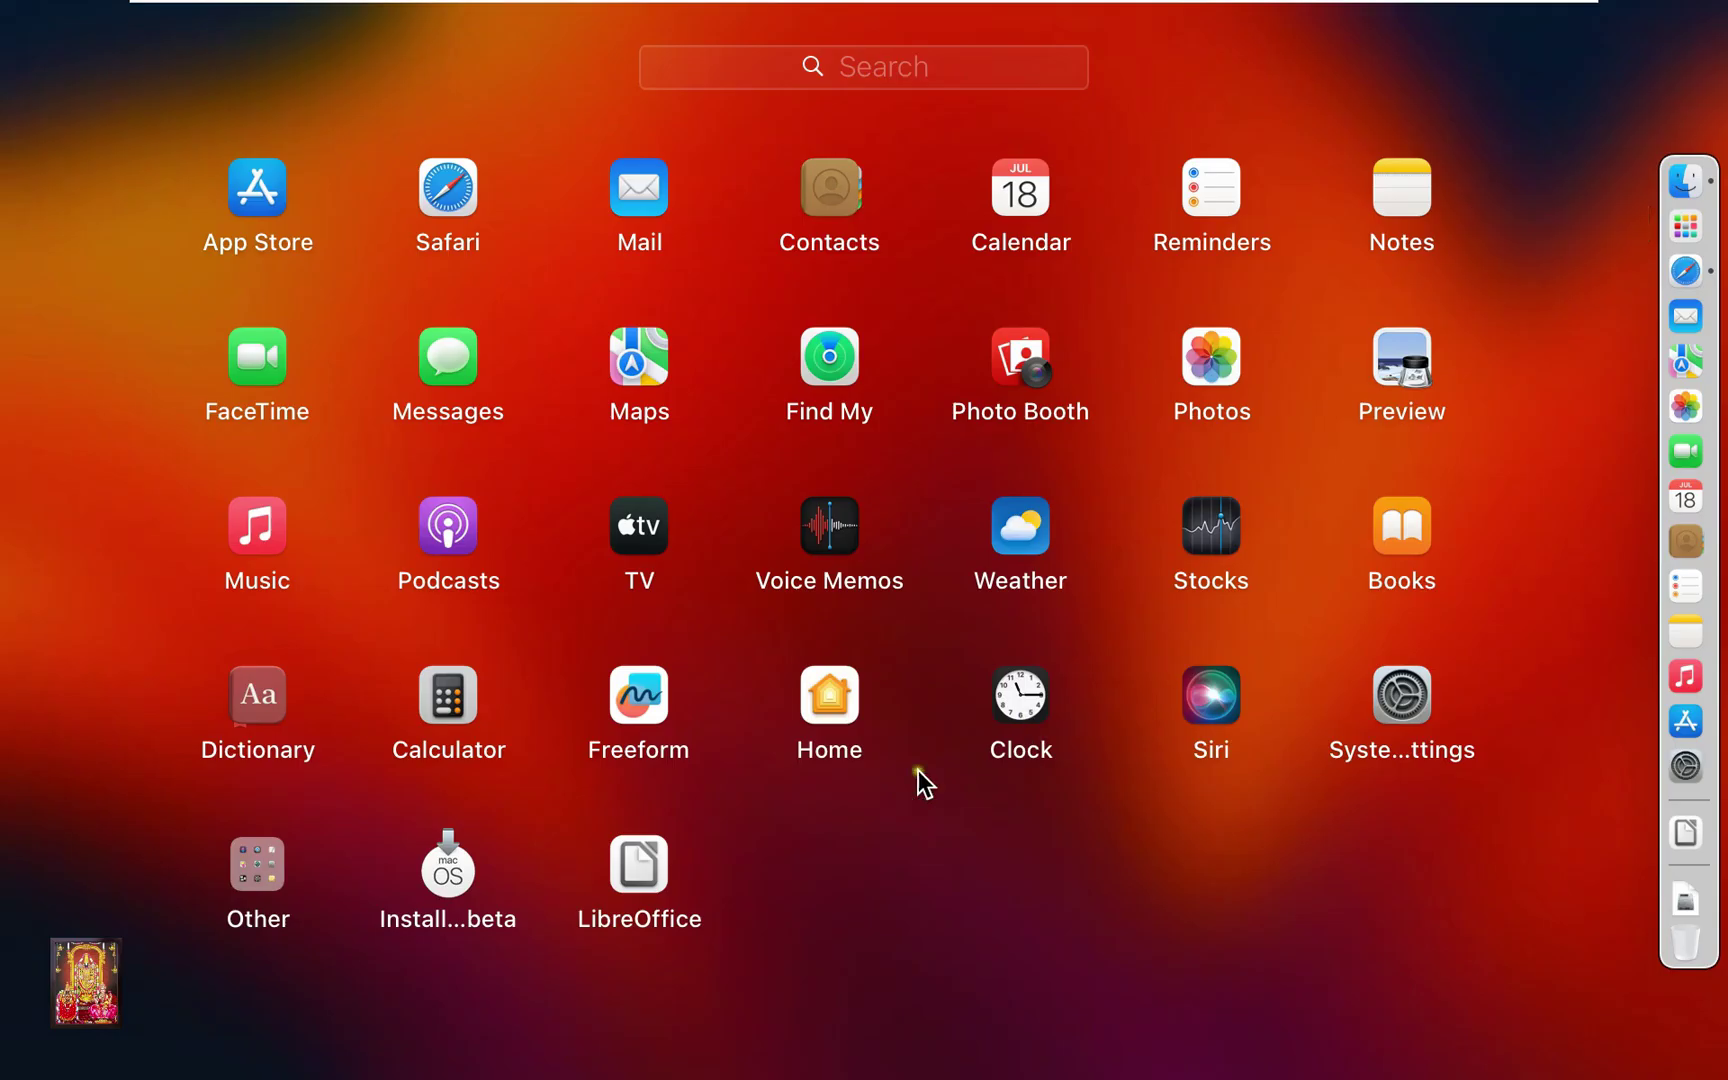
{"action": "left_click", "coordinate": [641, 865]}
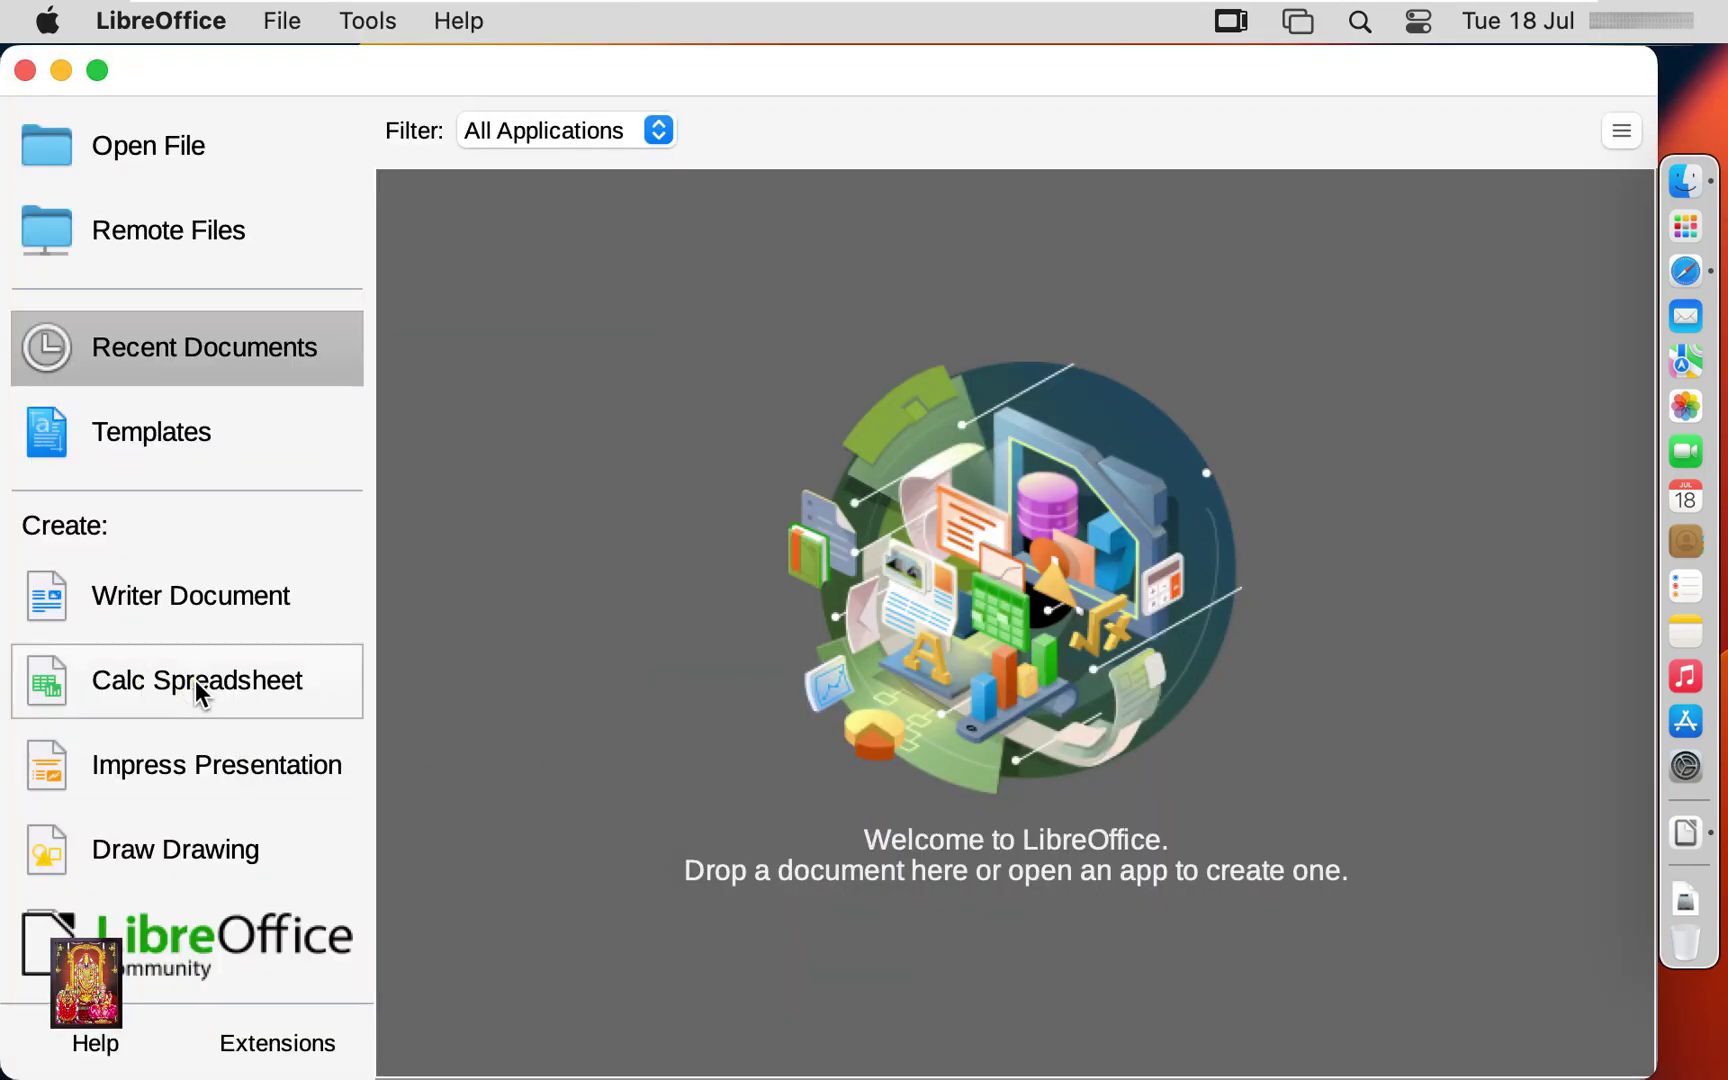
{"action": "left_click", "coordinate": [194, 680]}
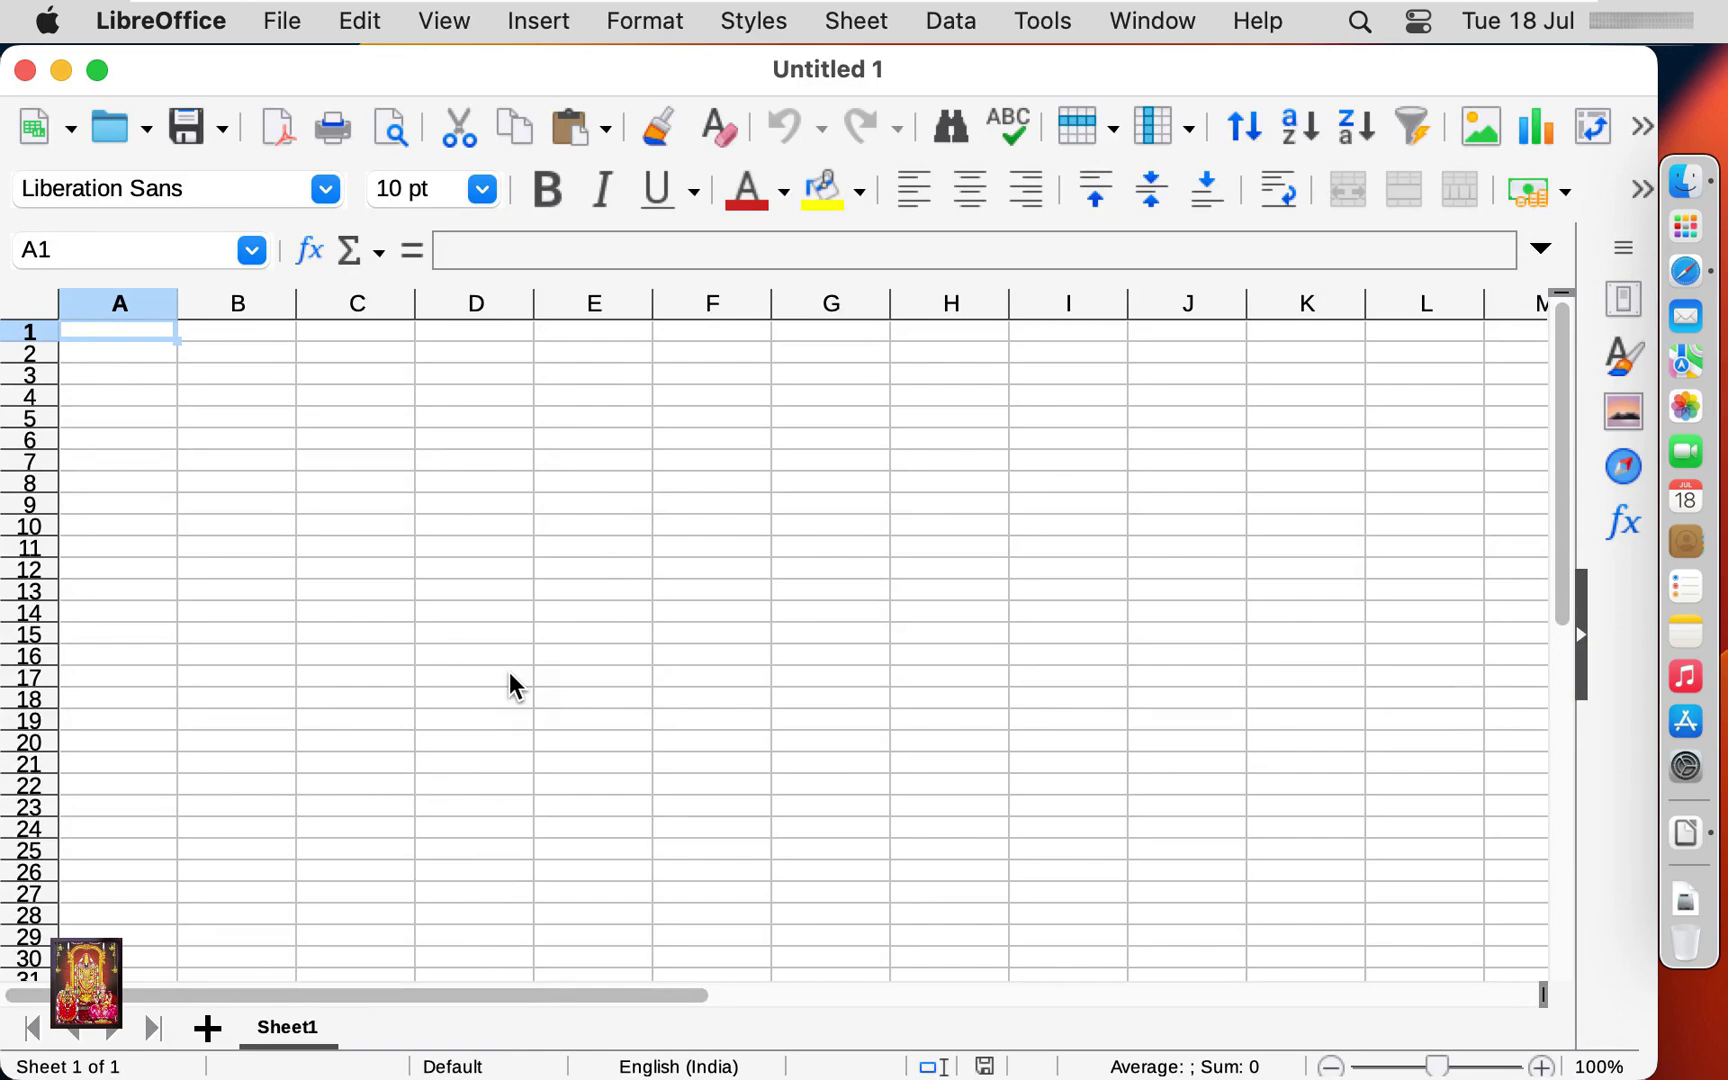
Close the spreadsheet, relaunch LibreOffice, and create an Impress presentation from the Candy template
{"action": "left_click", "coordinate": [33, 75]}
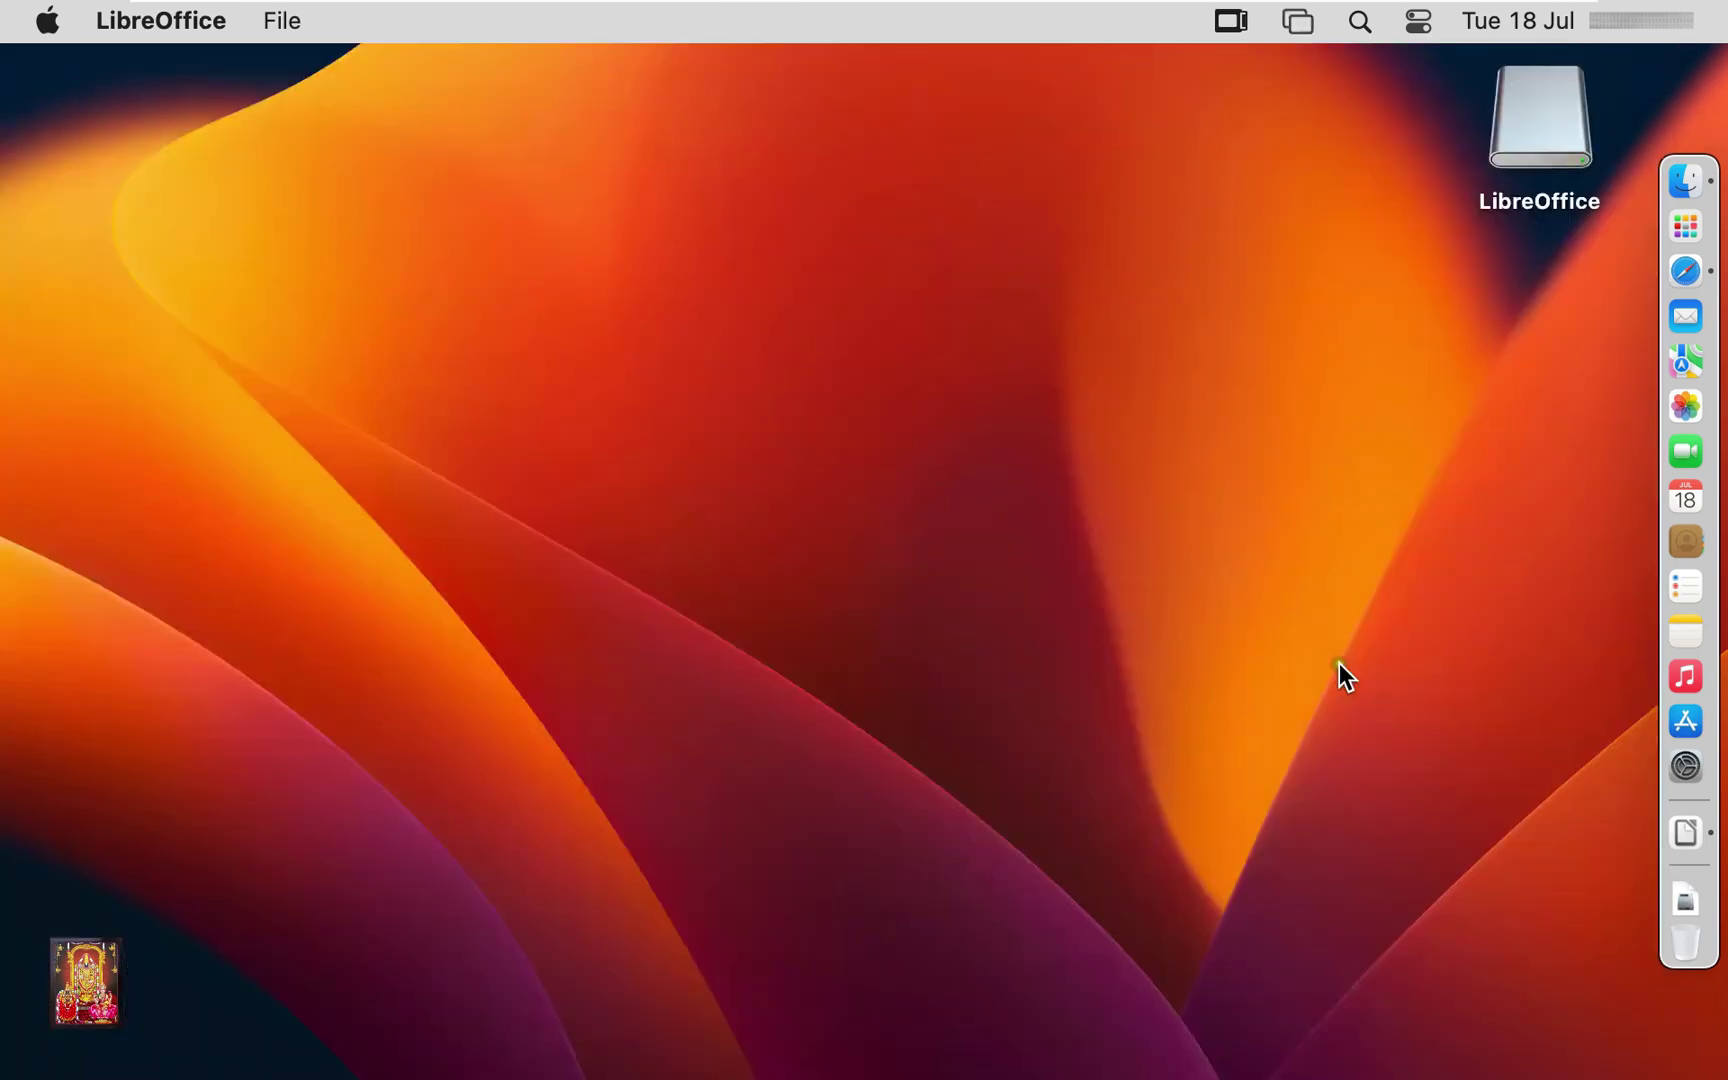
{"action": "left_click", "coordinate": [1687, 228]}
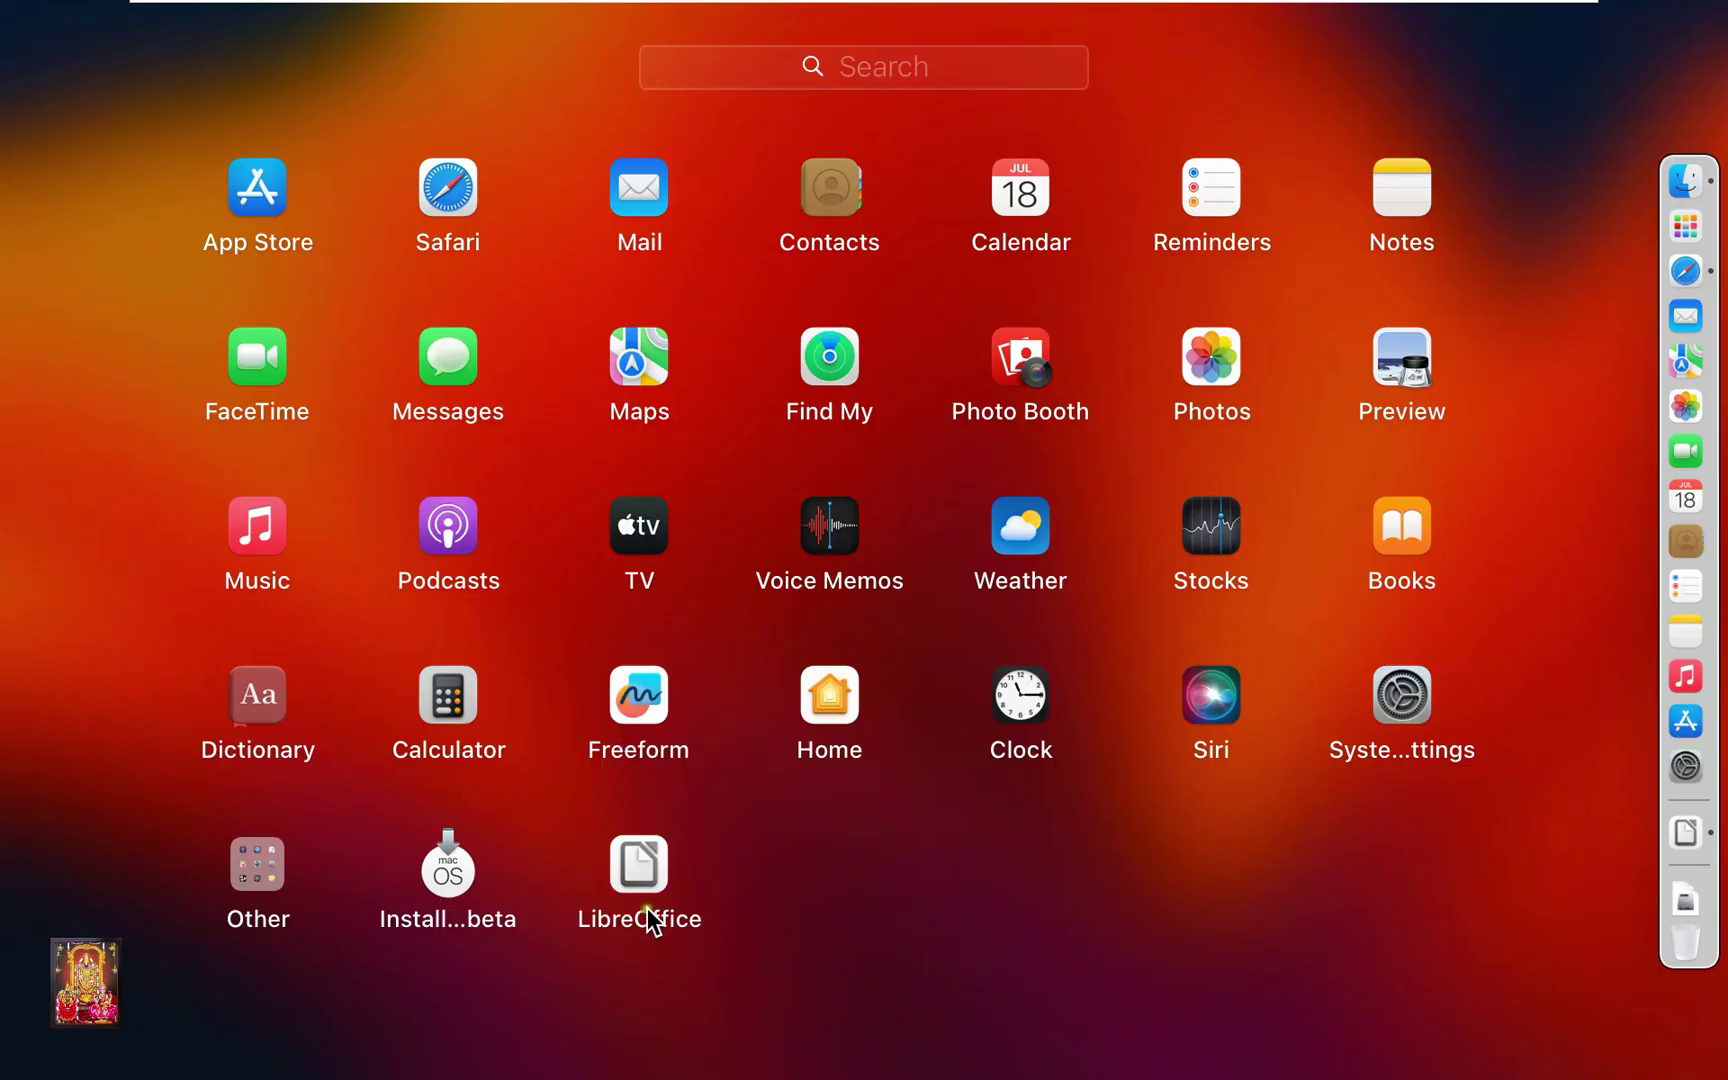
{"action": "left_click", "coordinate": [659, 872]}
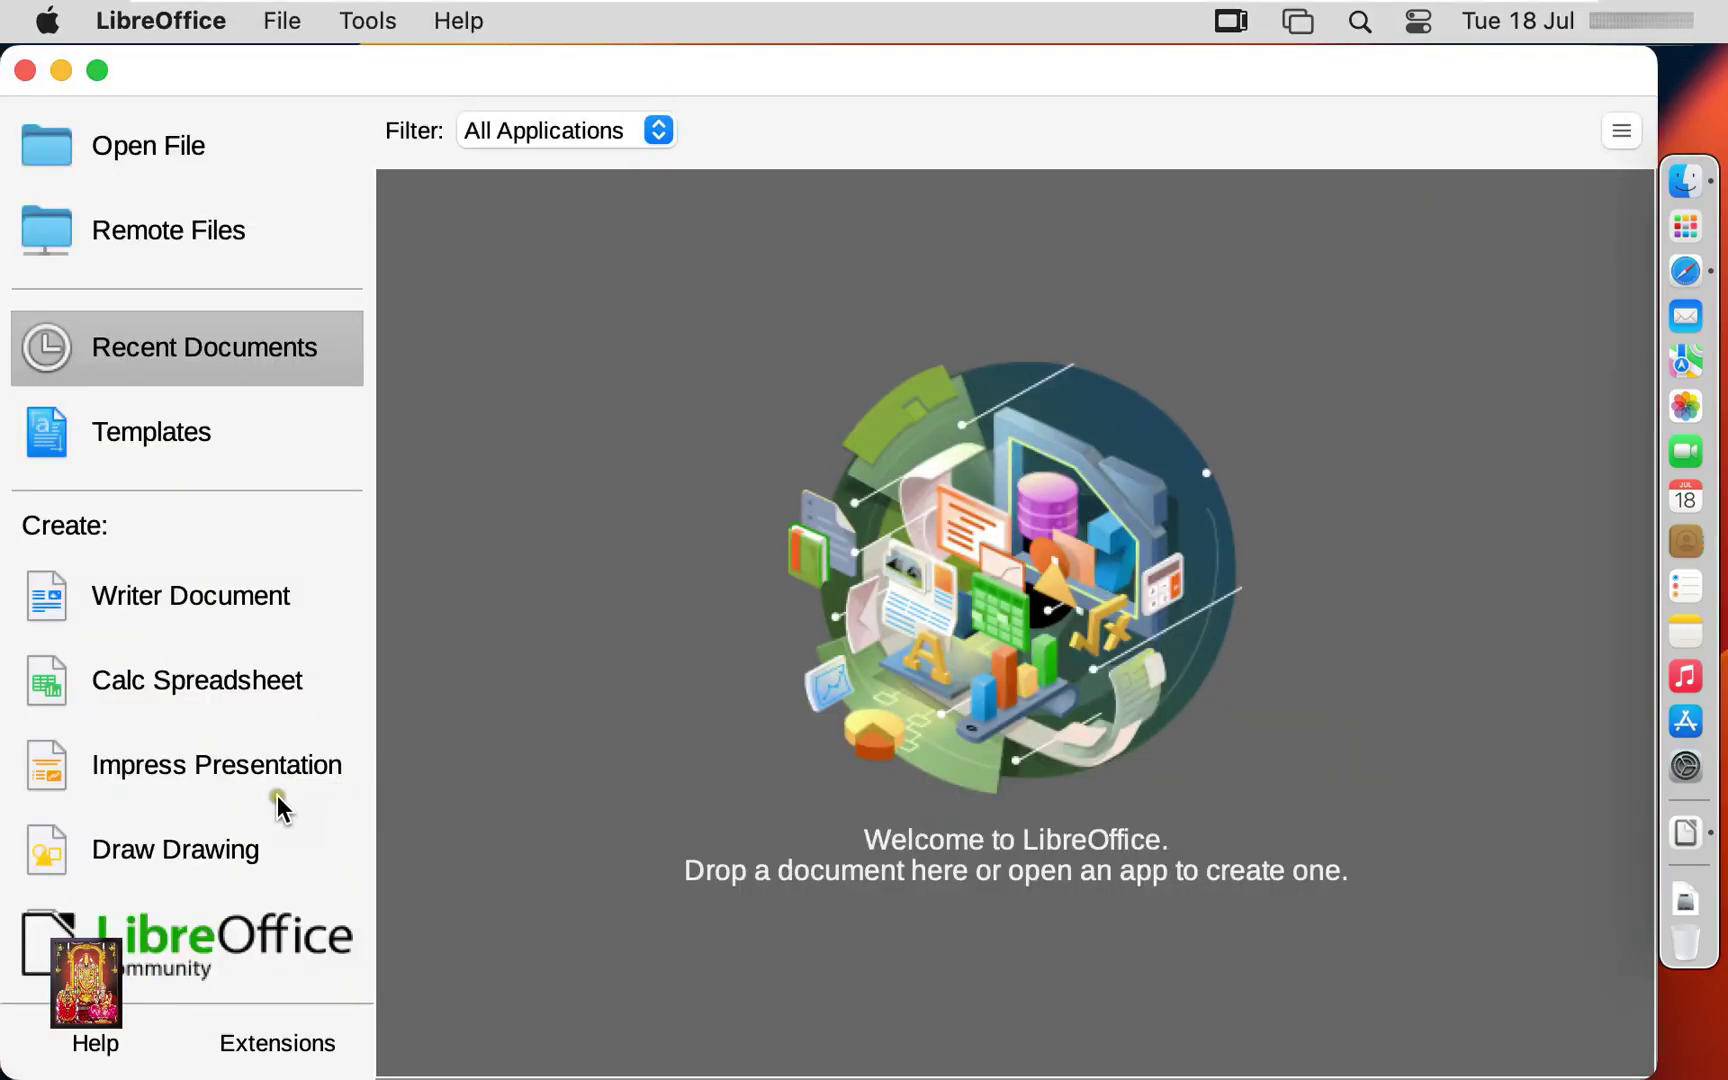
{"action": "left_click", "coordinate": [167, 764]}
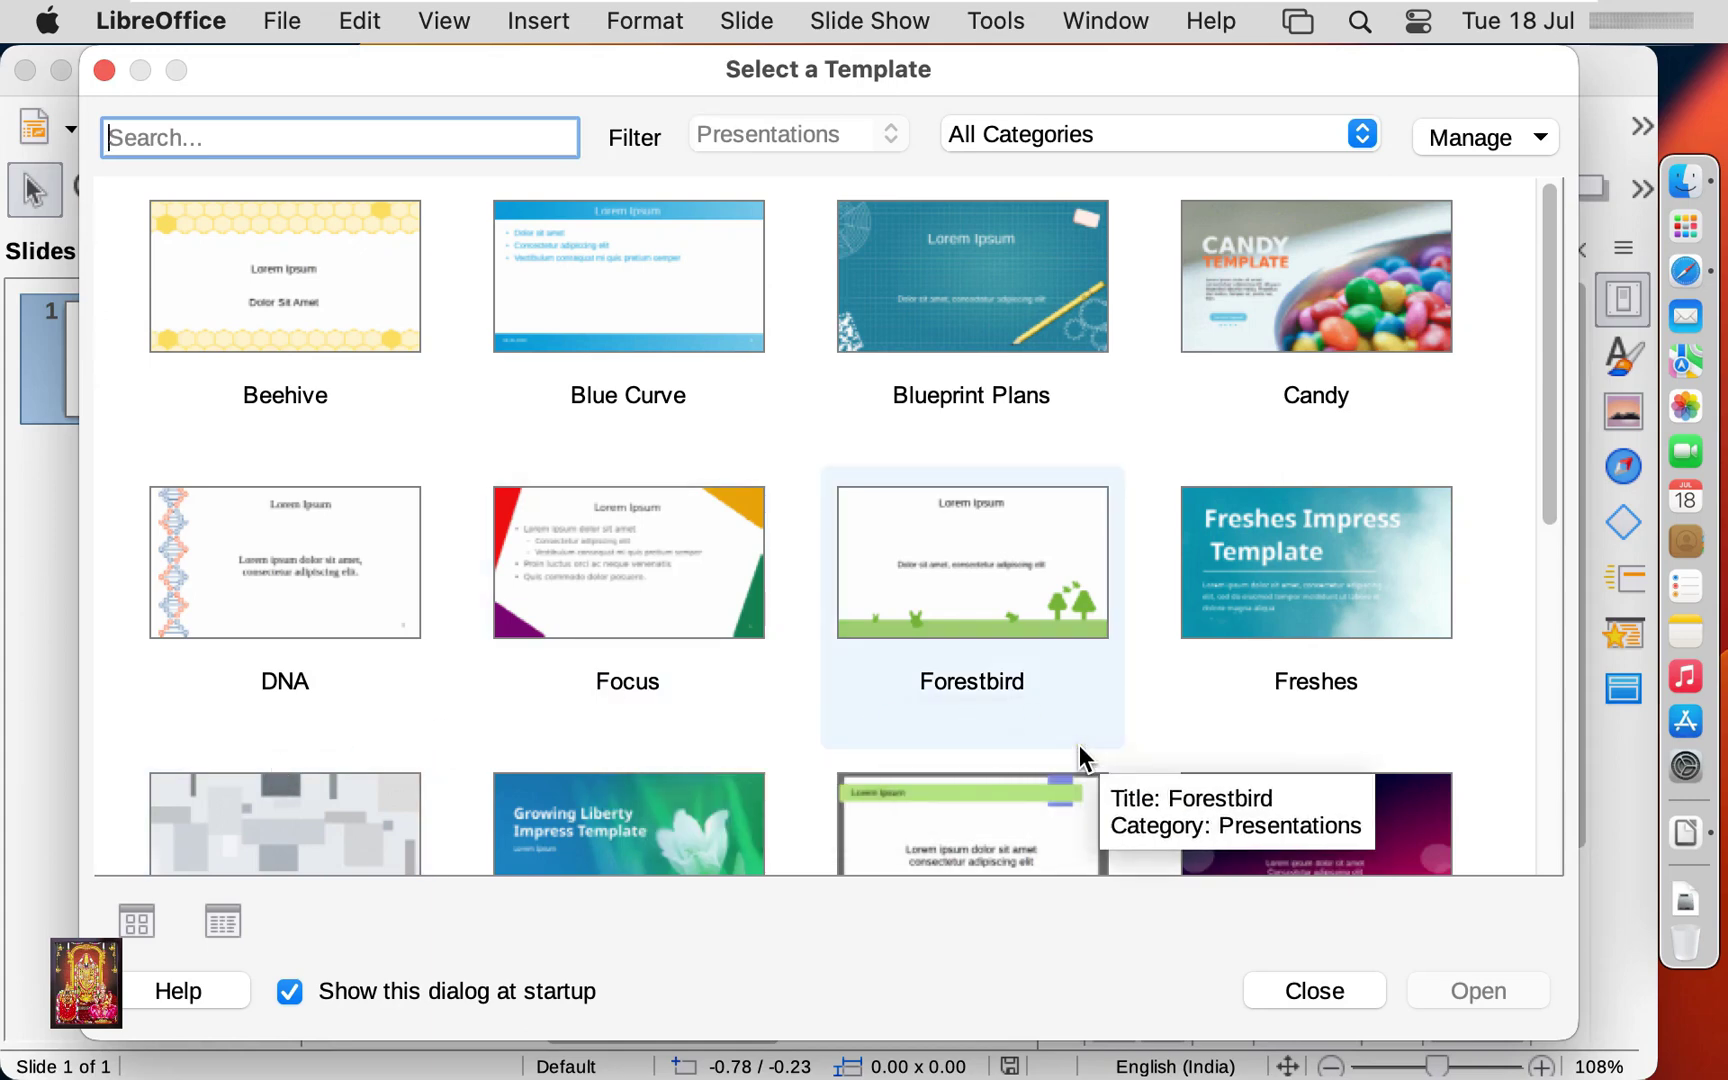
{"action": "left_click", "coordinate": [1295, 325]}
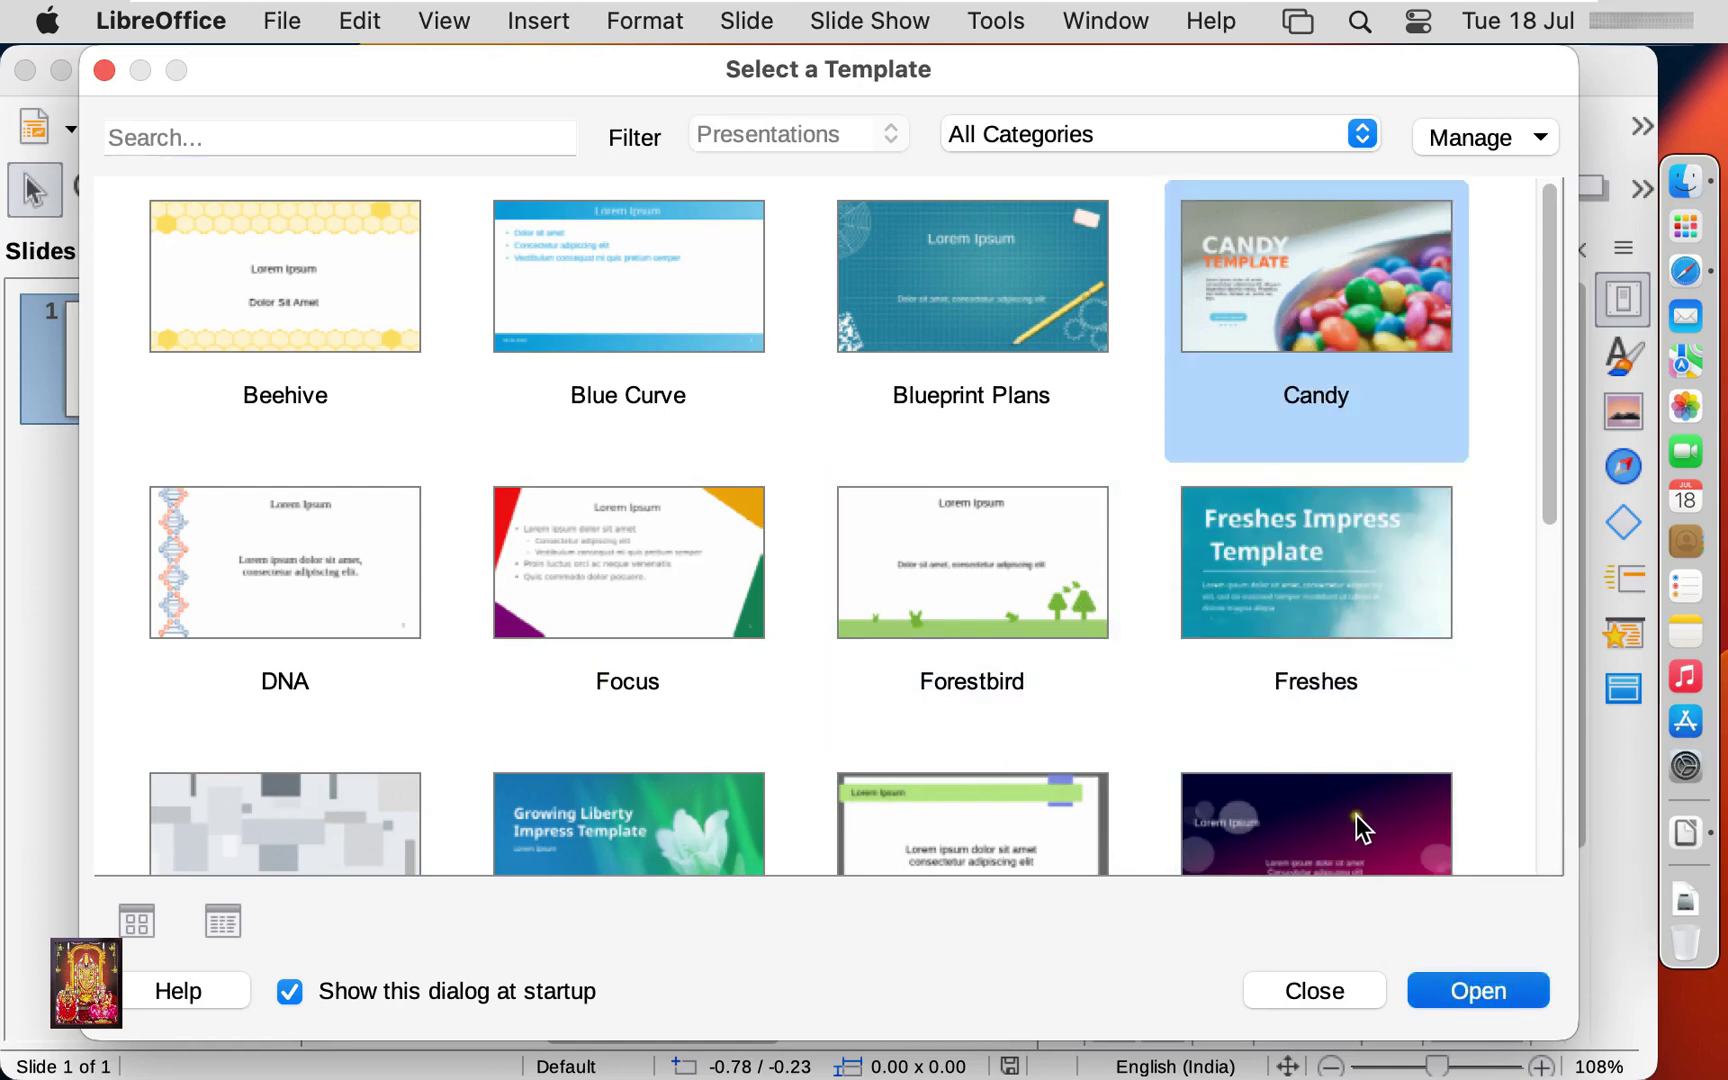
{"action": "key", "text": "Return"}
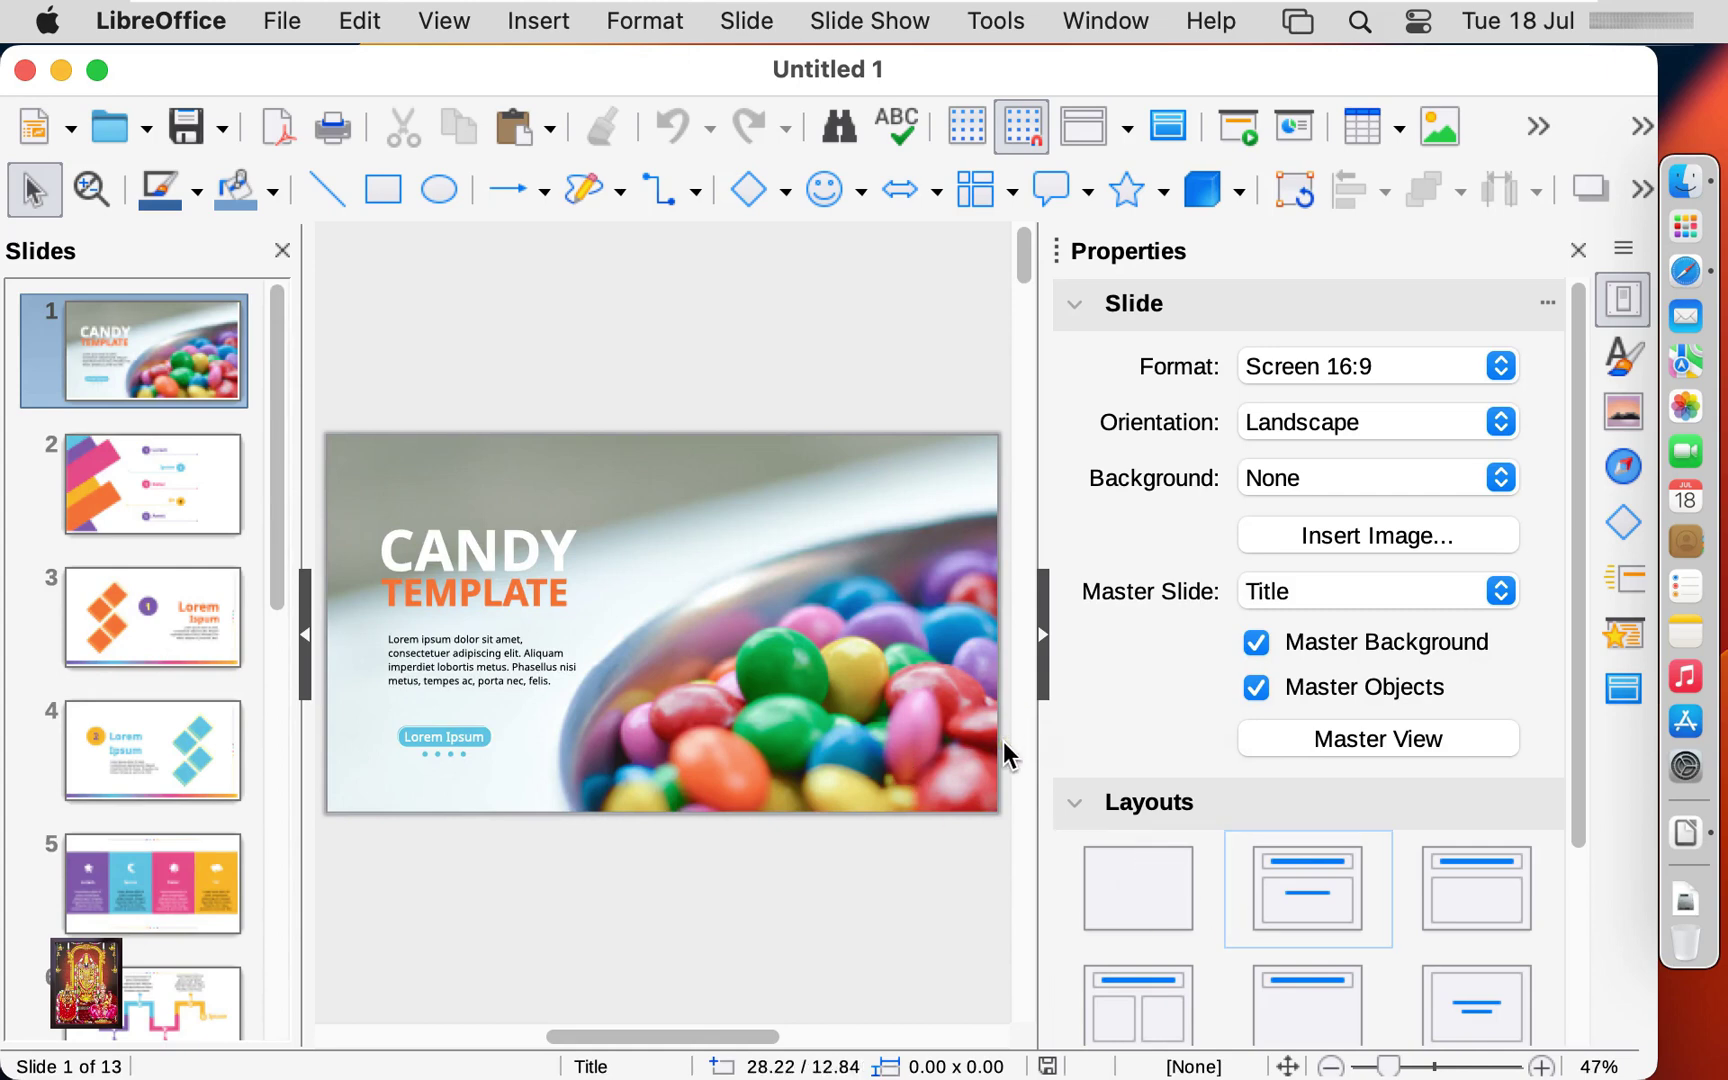
Close the Candy presentation and eject the LibreOffice installer disk from the desktop
{"action": "left_click", "coordinate": [25, 71]}
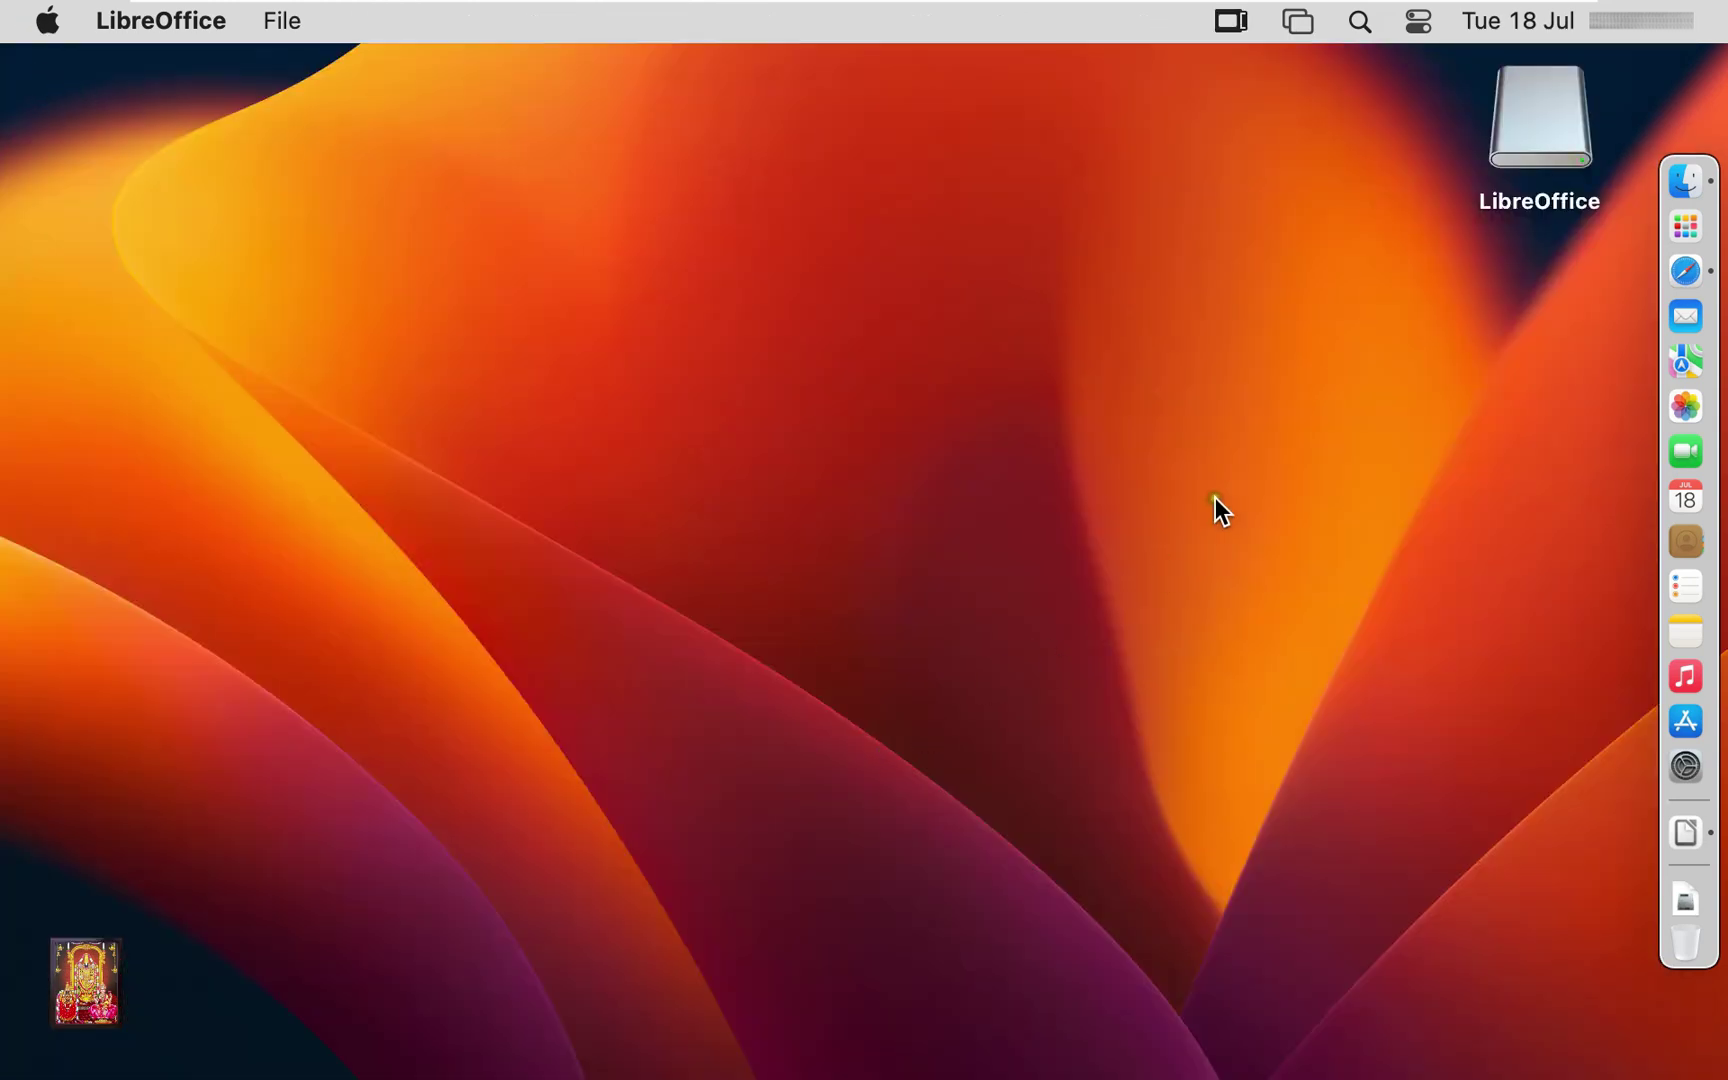
{"action": "right_click", "coordinate": [1544, 107]}
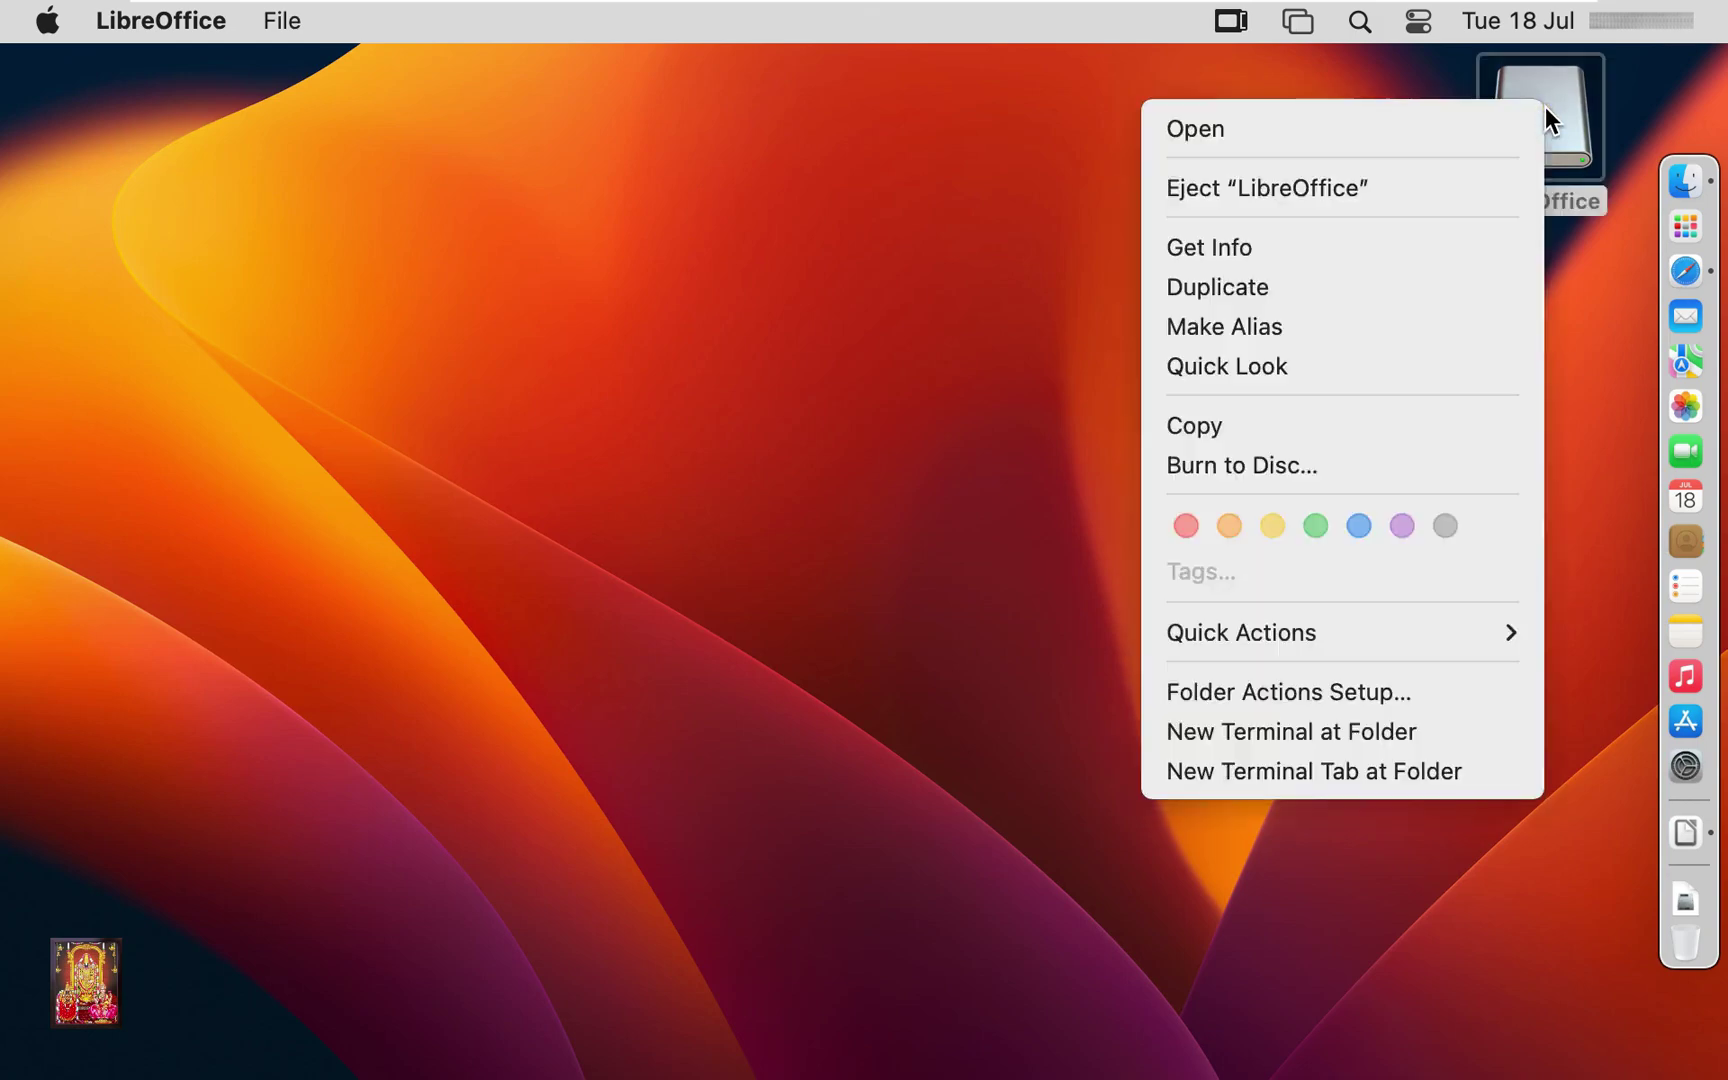
{"action": "left_click", "coordinate": [1346, 181]}
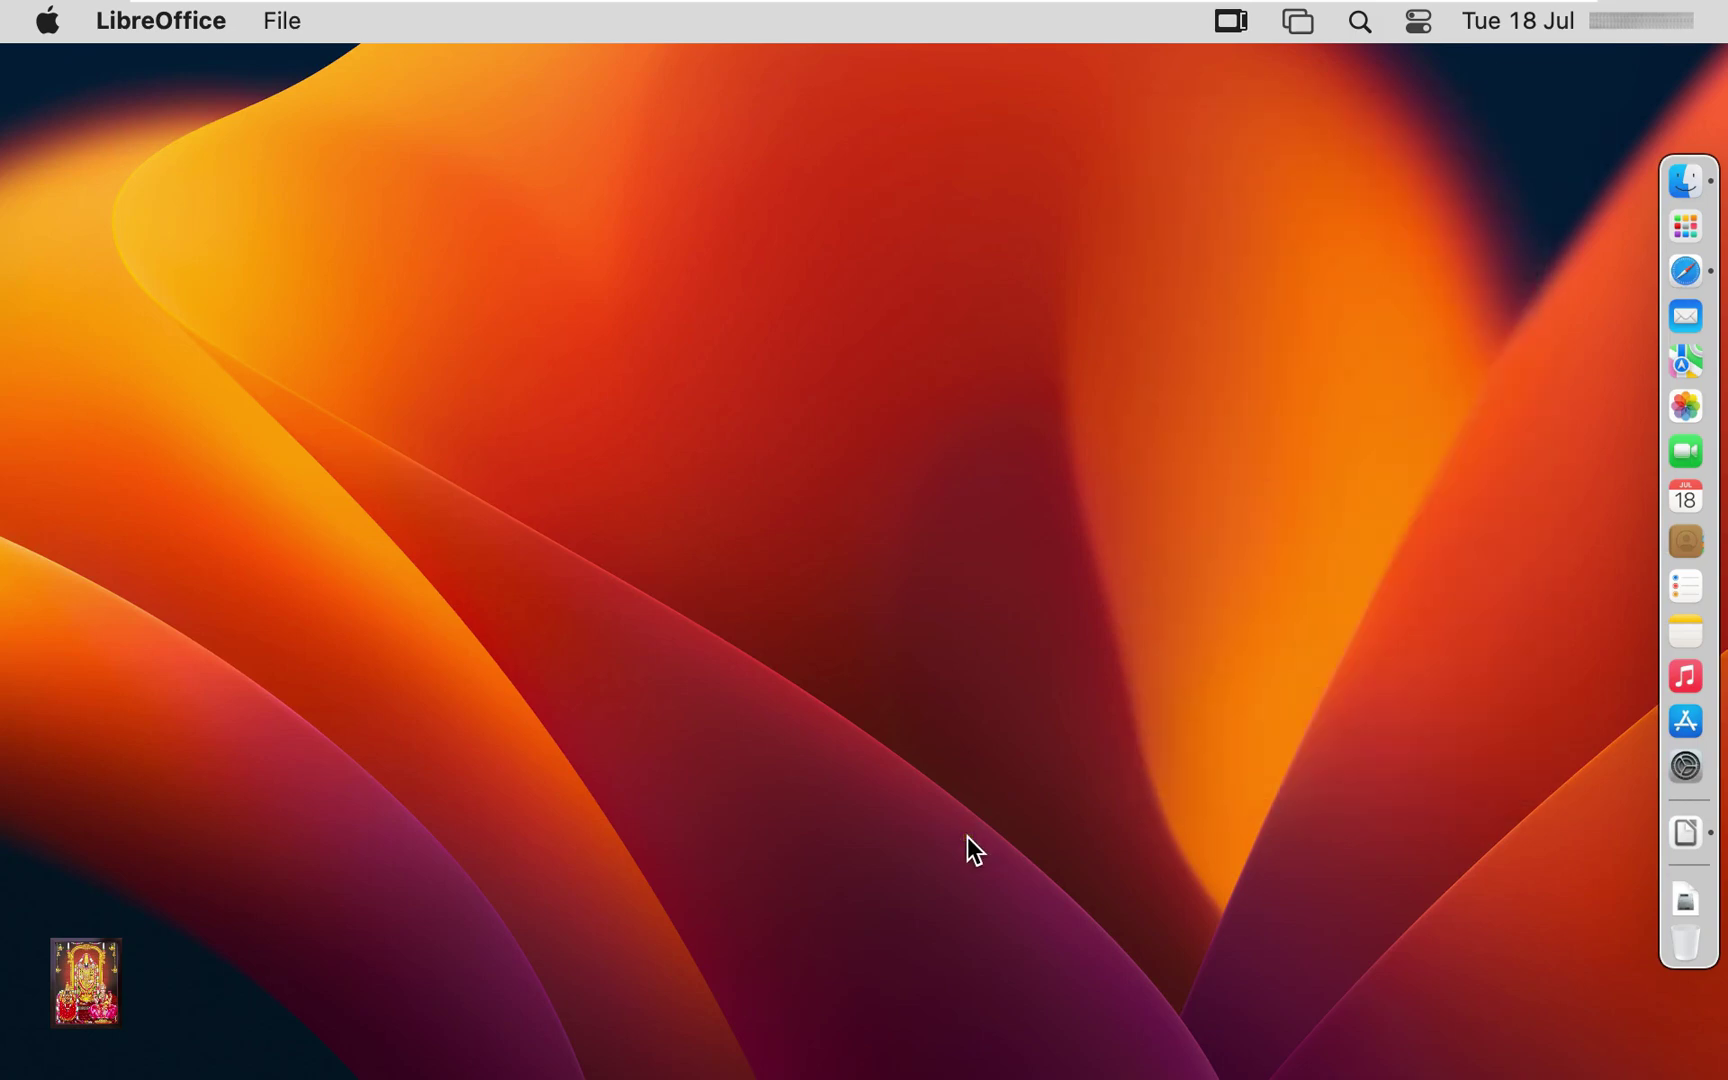